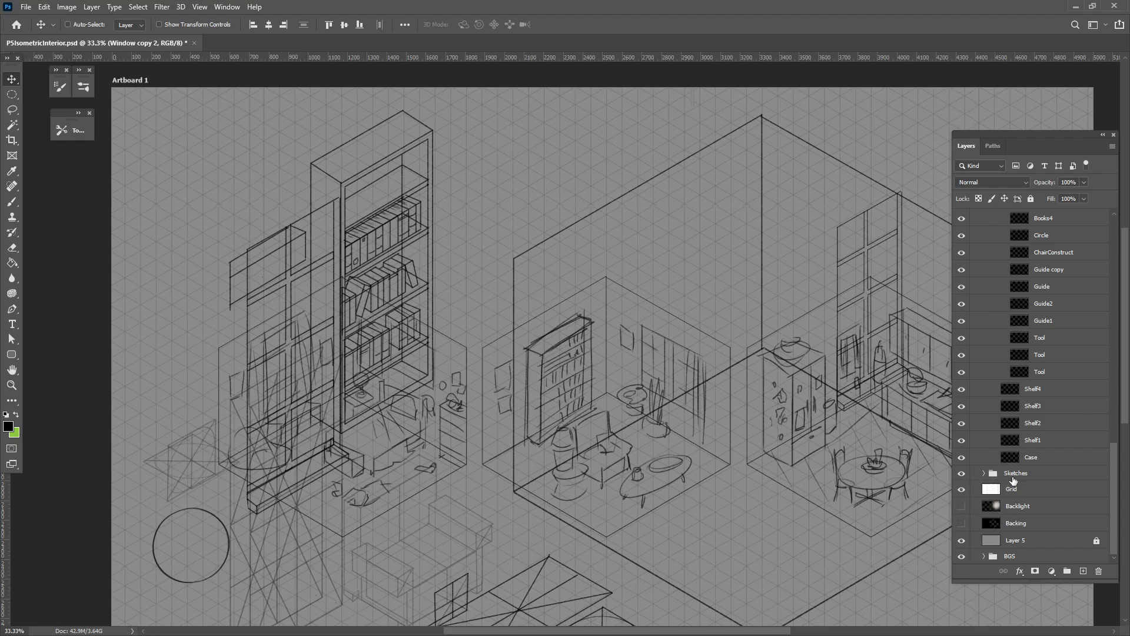
Hide the Sketches layer group.
{"action": "scroll", "coordinate": [1013, 480], "scroll_direction": "up", "scroll_amount": 1}
{"action": "scroll", "coordinate": [1013, 479], "scroll_direction": "down", "scroll_amount": 1}
{"action": "scroll", "coordinate": [1013, 480], "scroll_direction": "up", "scroll_amount": 1}
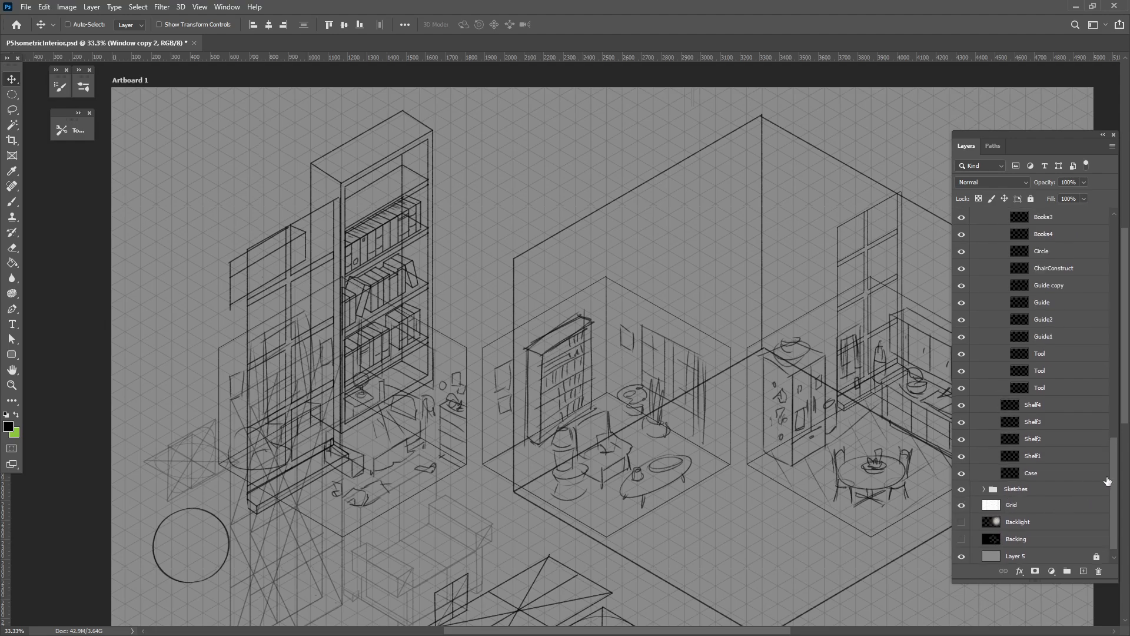
{"action": "left_click_drag", "start_coordinate": [1117, 478], "coordinate": [1114, 469]}
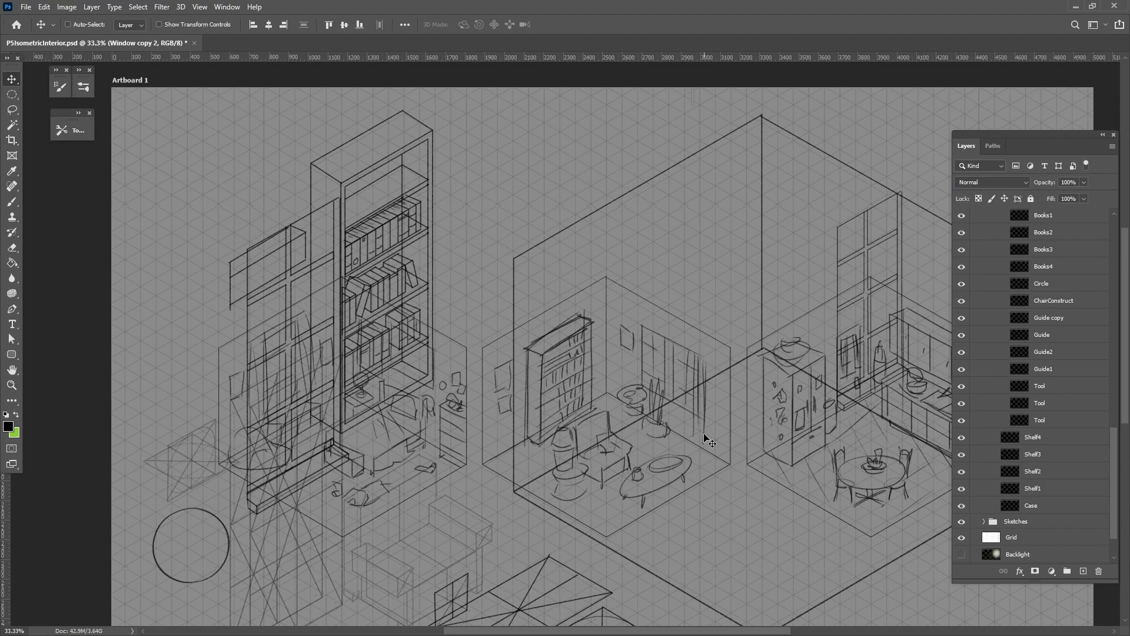
{"action": "scroll", "coordinate": [1106, 500], "scroll_direction": "up", "scroll_amount": 10}
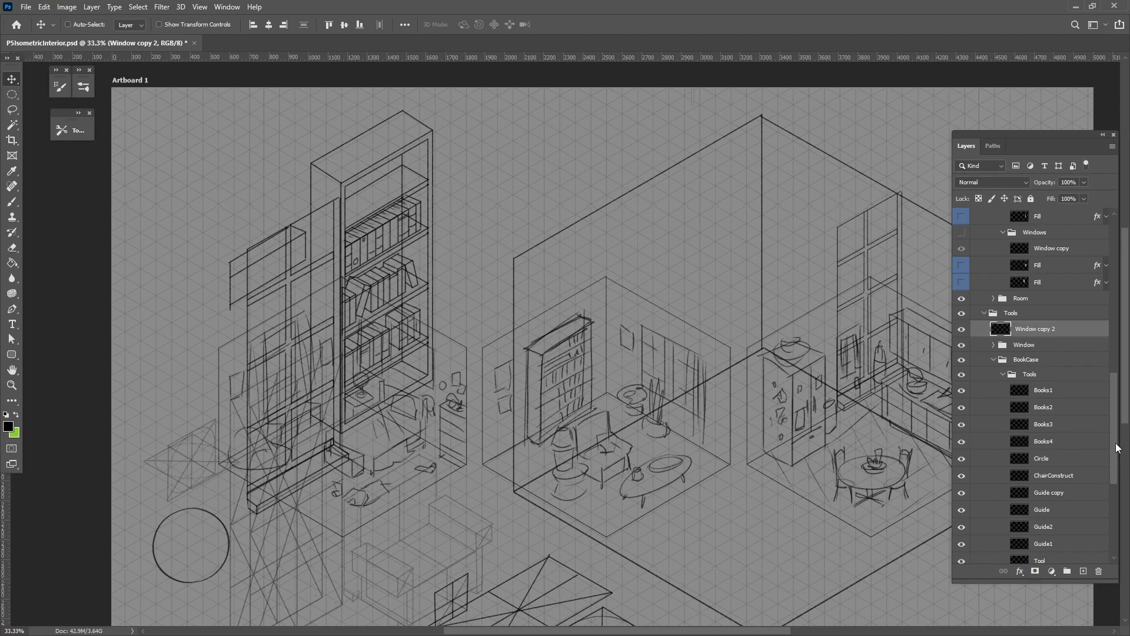
{"action": "left_click_drag", "start_coordinate": [1115, 443], "coordinate": [1119, 526]}
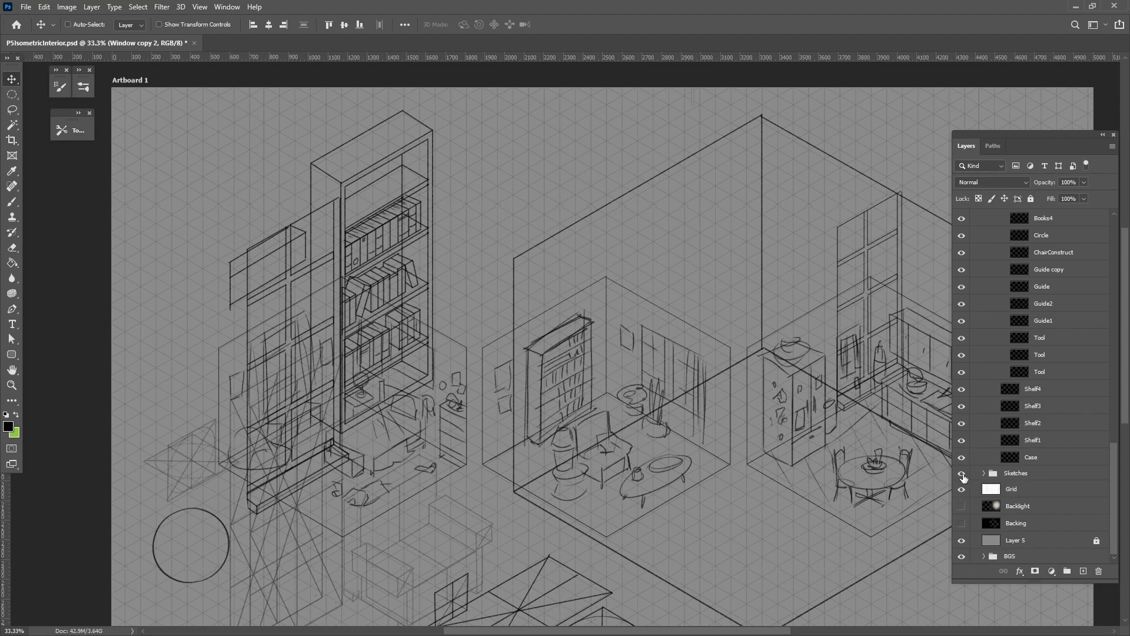
{"action": "left_click", "coordinate": [961, 474]}
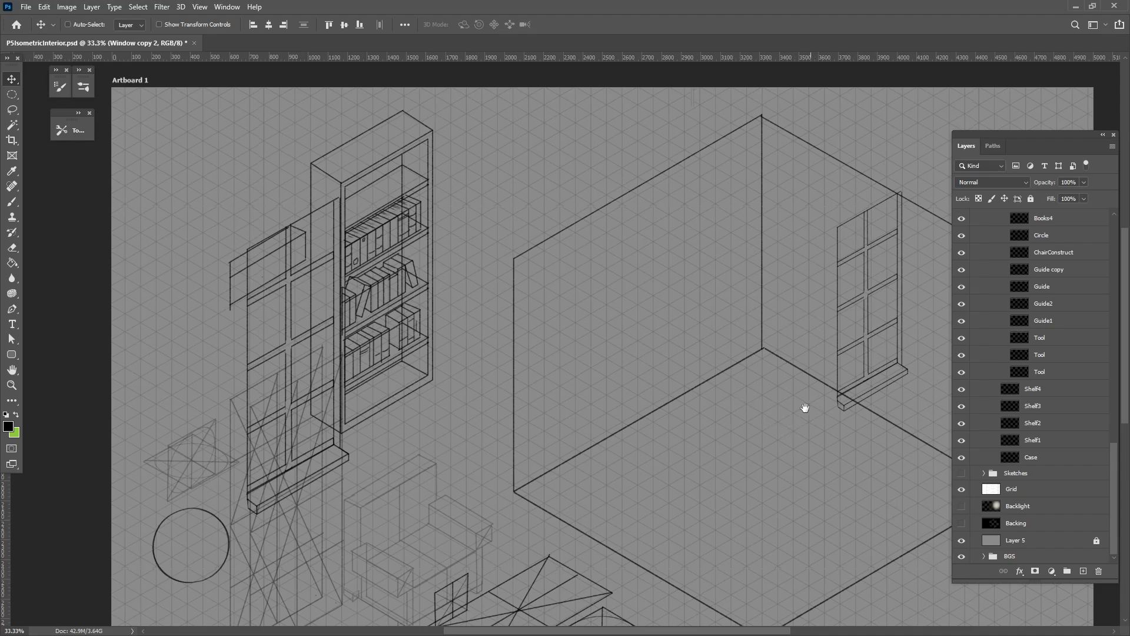
Flip the window layer horizontally, then drag a duplicate of it further along the right wall.
{"action": "left_click_drag", "start_coordinate": [805, 408], "coordinate": [617, 475]}
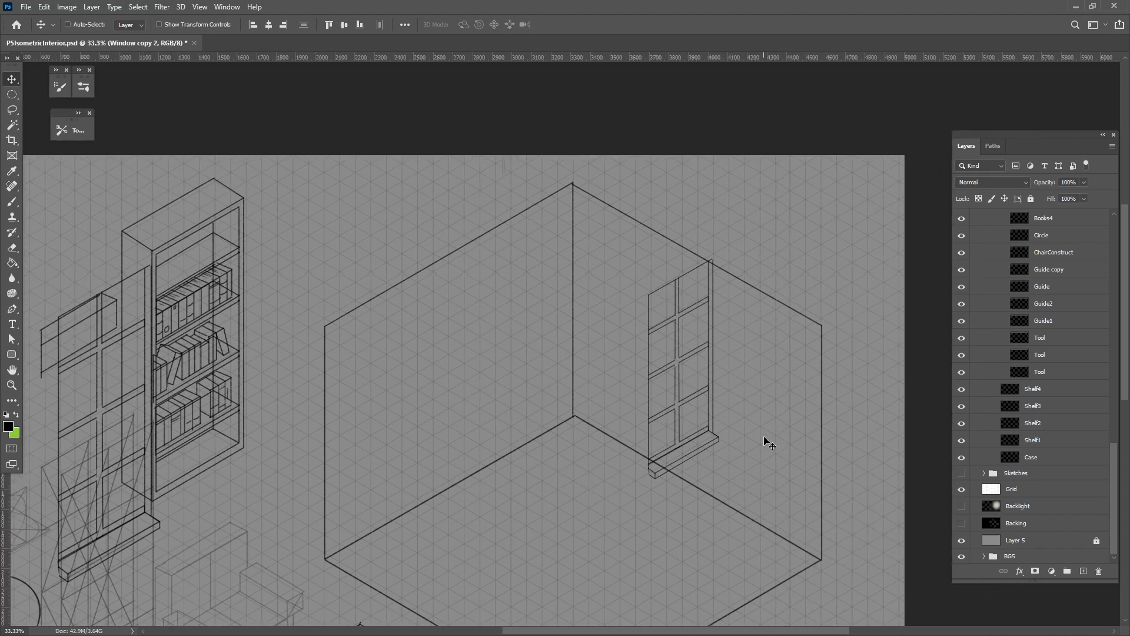
{"action": "left_click", "coordinate": [44, 7]}
{"action": "mouse_move", "coordinate": [74, 279]}
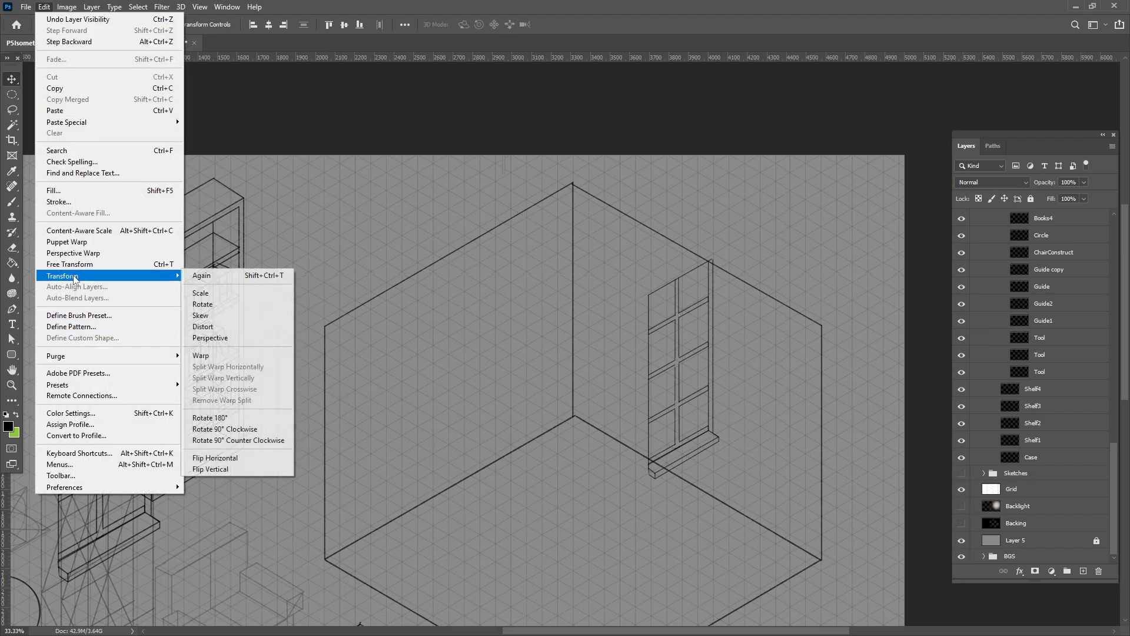
{"action": "left_click", "coordinate": [217, 458]}
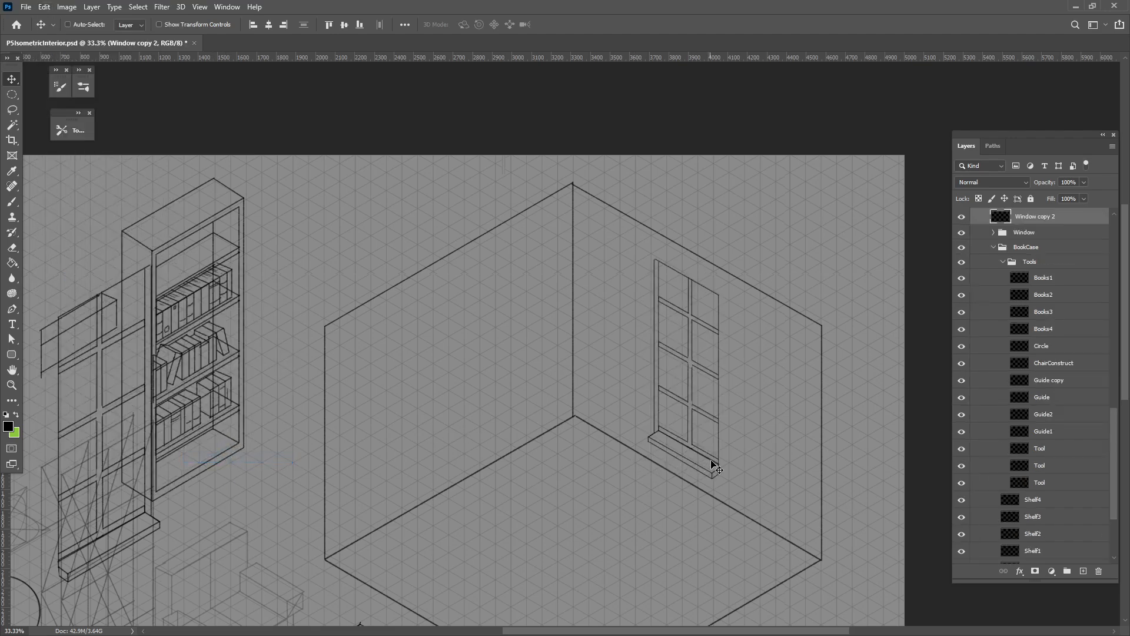
{"action": "mouse_move", "coordinate": [713, 465]}
{"action": "left_mouse_down"}
{"action": "mouse_move", "coordinate": [705, 453]}
{"action": "mouse_move", "coordinate": [785, 490]}
{"action": "mouse_move", "coordinate": [787, 504]}
{"action": "left_mouse_up"}
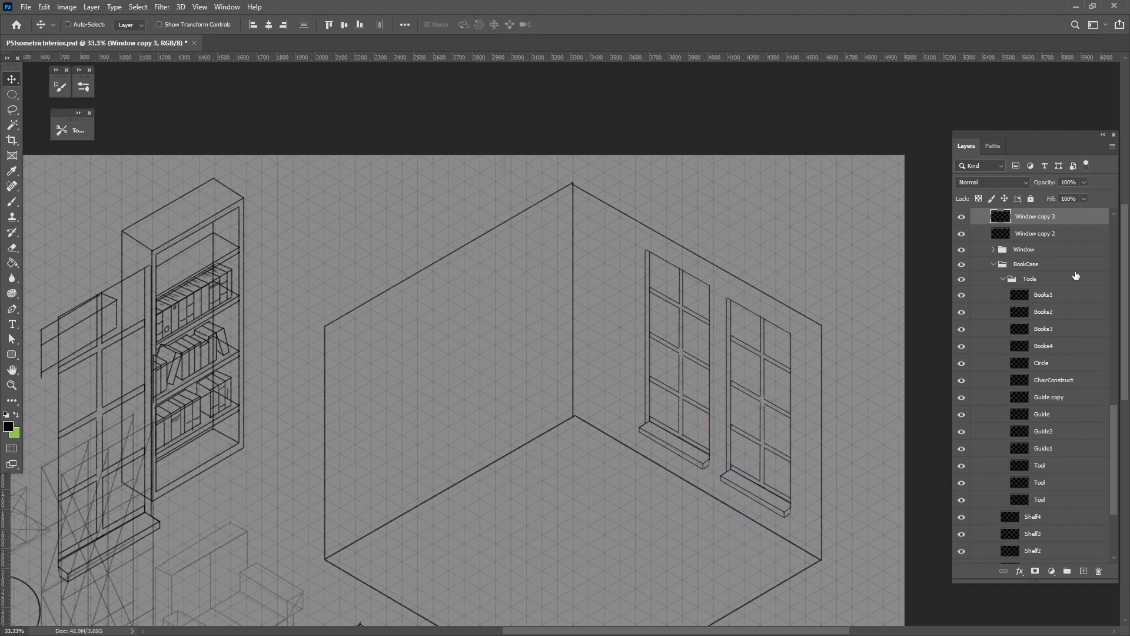
Hide both window copy layers and show the Windows group instead.
{"action": "scroll", "coordinate": [1075, 277], "scroll_direction": "up", "scroll_amount": 2}
{"action": "left_click_drag", "start_coordinate": [965, 297], "coordinate": [962, 285]}
{"action": "scroll", "coordinate": [1062, 384], "scroll_direction": "up", "scroll_amount": 5}
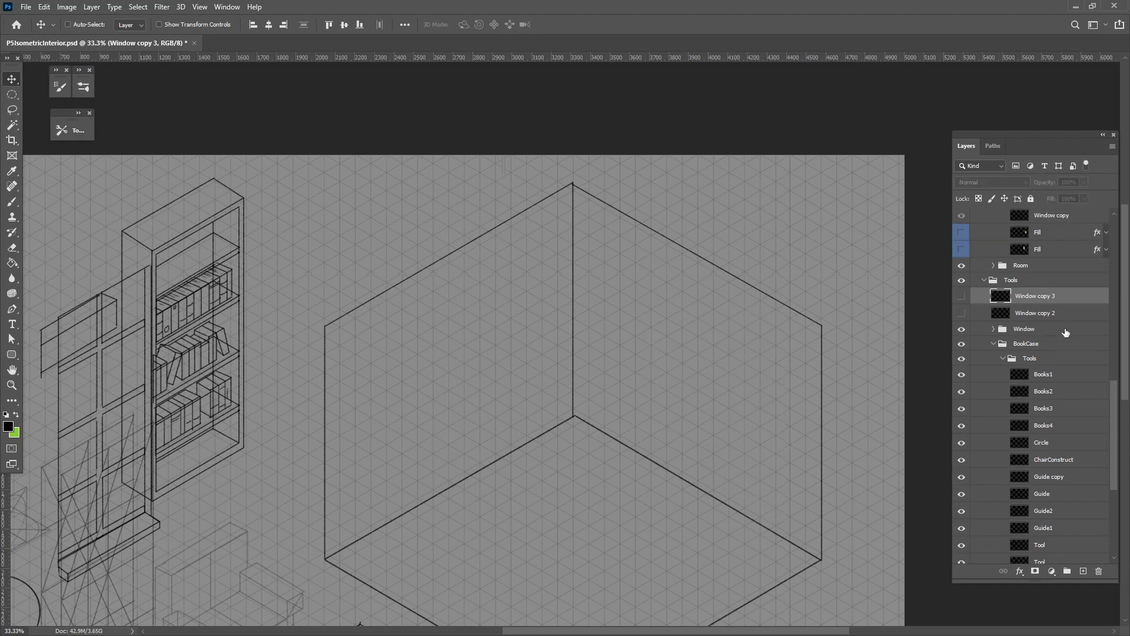
{"action": "left_click", "coordinate": [962, 343]}
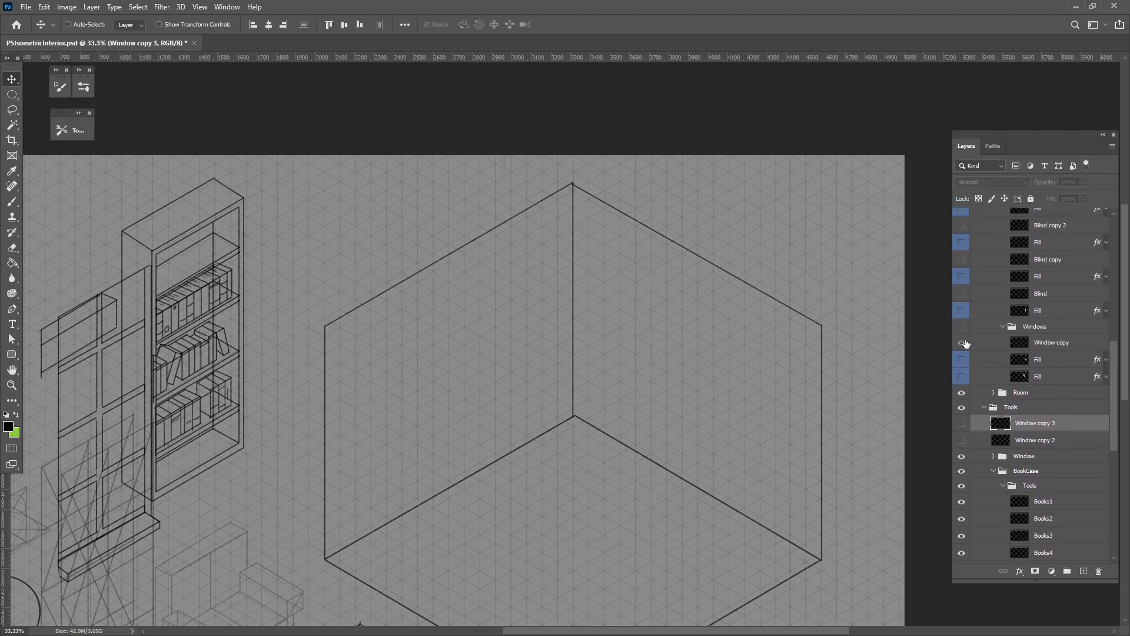
{"action": "left_click", "coordinate": [962, 326]}
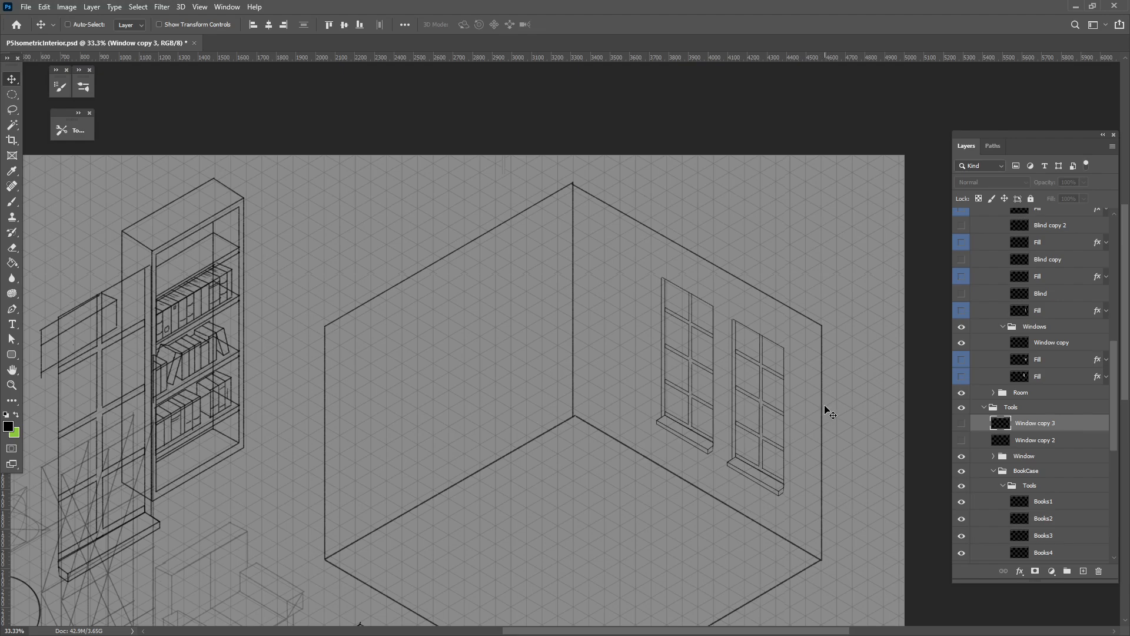
Show the Blind layer and the Blind copy, Blind copy 2 and Blind copy 3 layers.
{"action": "scroll", "coordinate": [1076, 423], "scroll_direction": "up", "scroll_amount": 2}
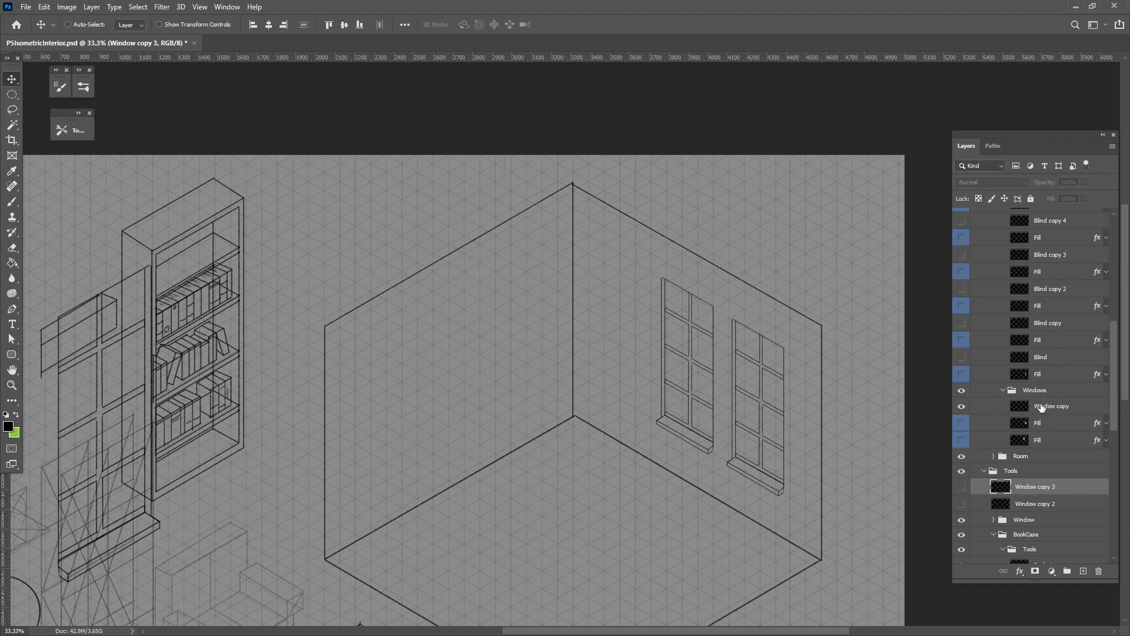
{"action": "left_click", "coordinate": [1049, 362]}
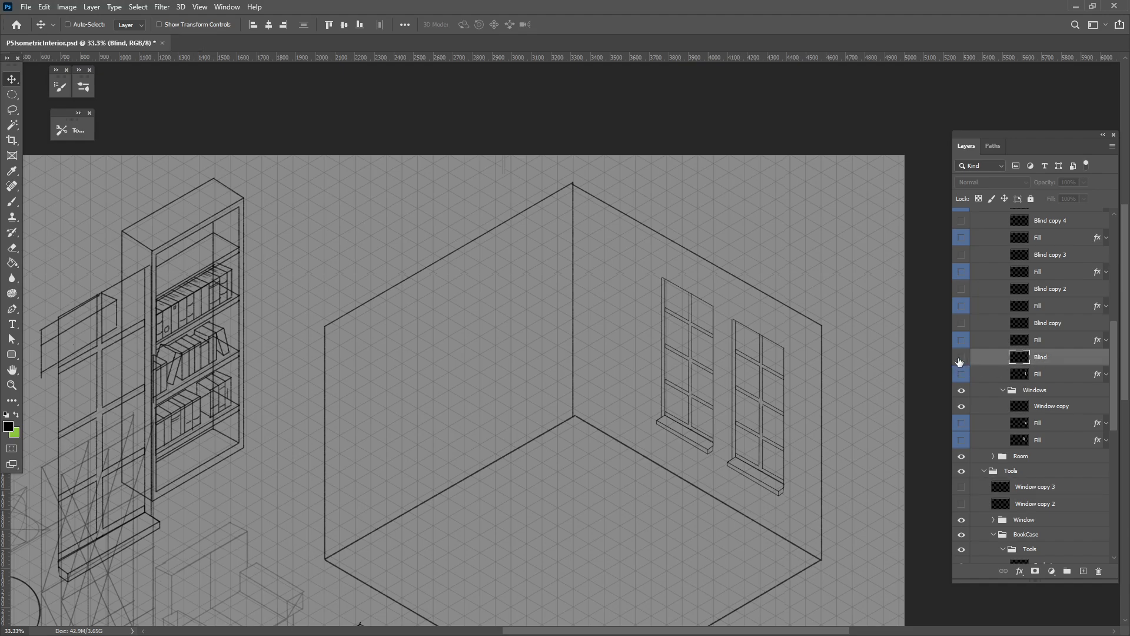
{"action": "left_click", "coordinate": [962, 358]}
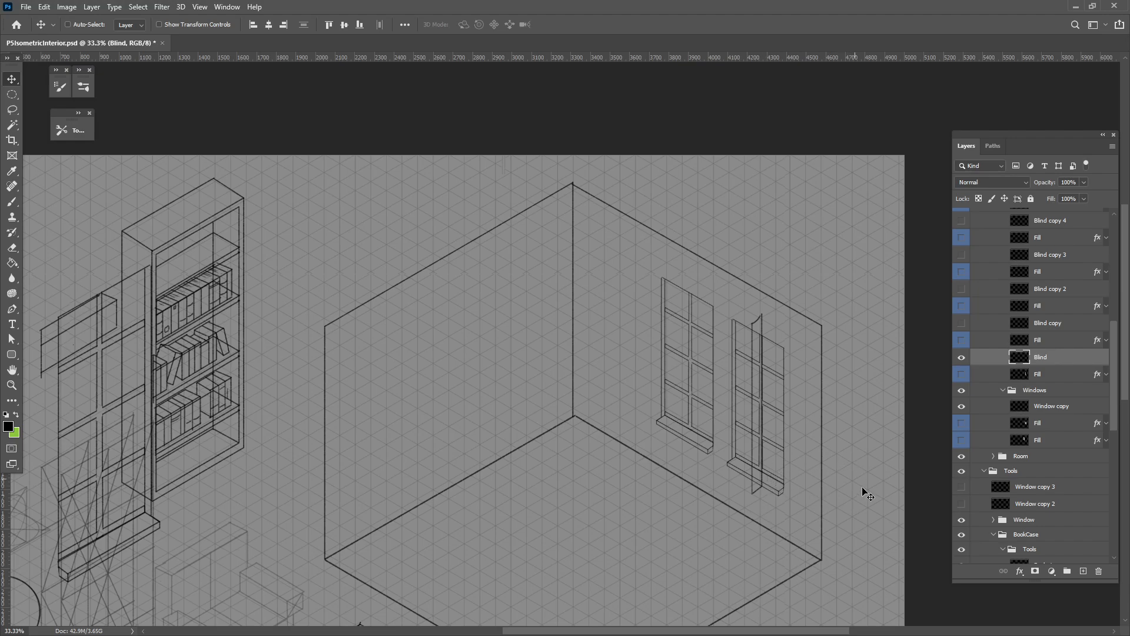
{"action": "key", "text": "ctrl+plus"}
{"action": "left_click_drag", "start_coordinate": [856, 518], "coordinate": [677, 465]}
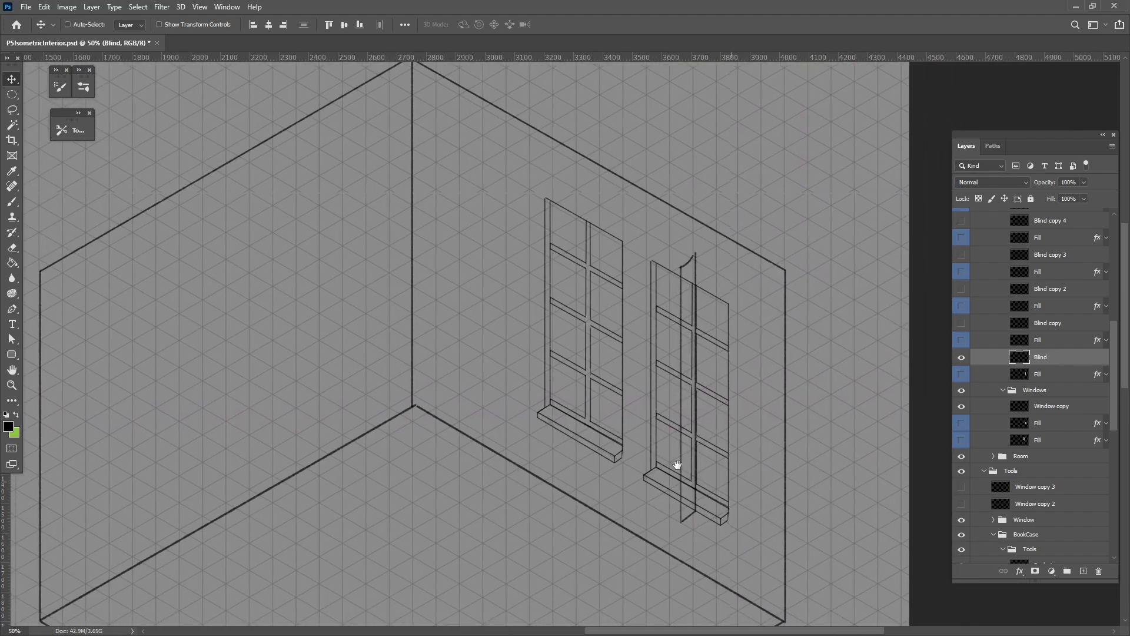
{"action": "left_click", "coordinate": [961, 322]}
{"action": "left_click", "coordinate": [961, 289]}
{"action": "left_click", "coordinate": [961, 254]}
Show Blind copy 4 through Blind copy 6 and the BlindTop layer.
{"action": "scroll", "coordinate": [960, 259], "scroll_direction": "up", "scroll_amount": 3}
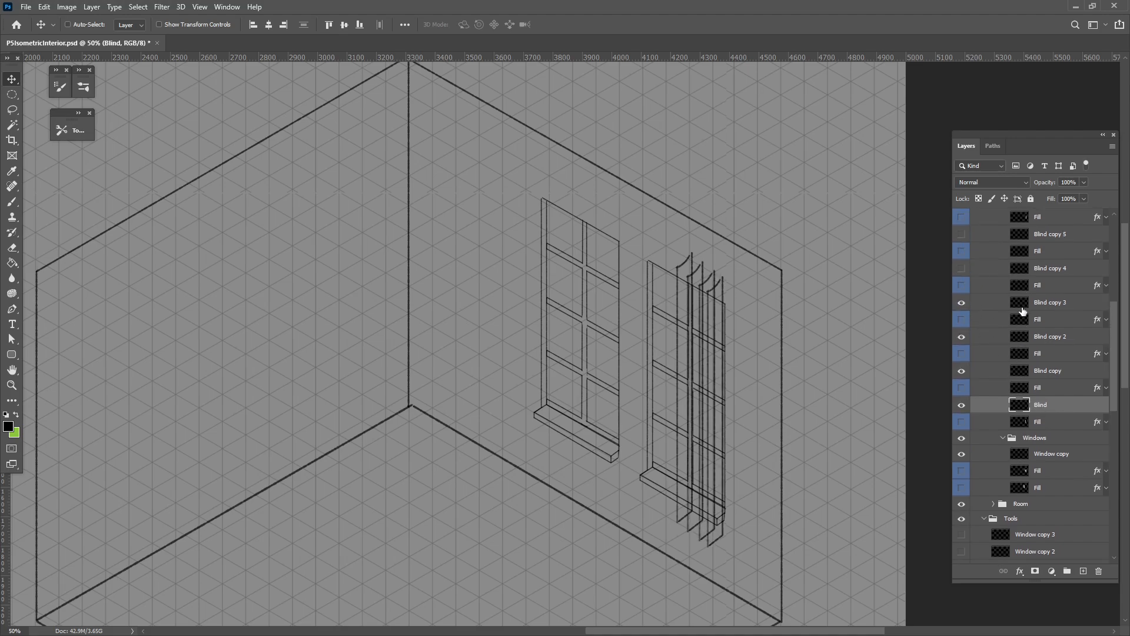
{"action": "left_click", "coordinate": [961, 284]}
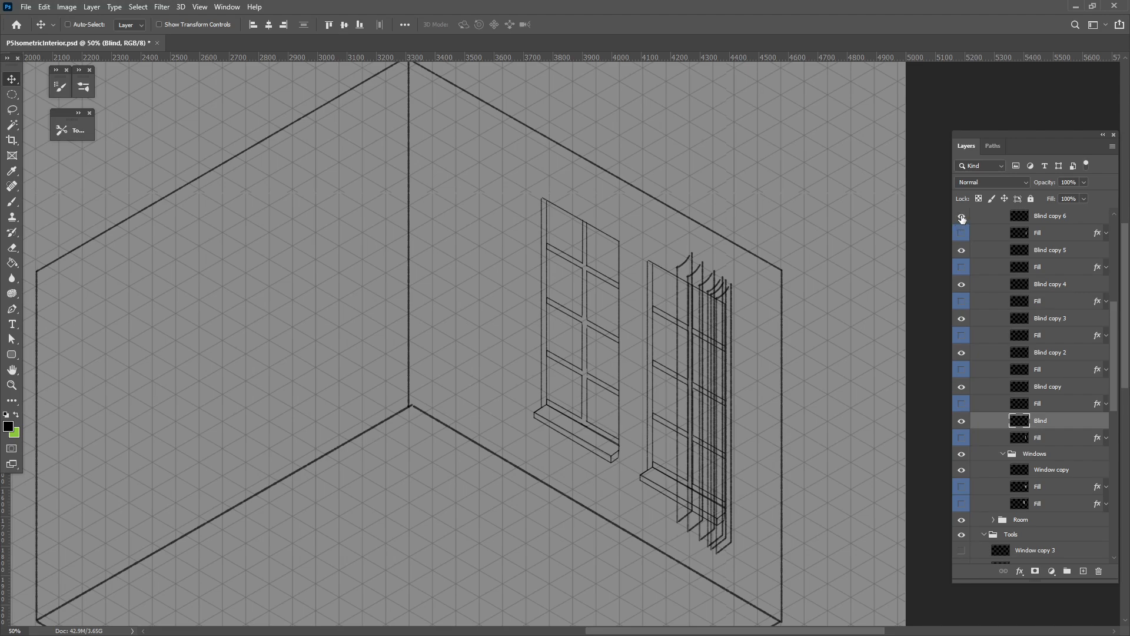
{"action": "left_click", "coordinate": [962, 219]}
{"action": "scroll", "coordinate": [1009, 395], "scroll_direction": "up", "scroll_amount": 4}
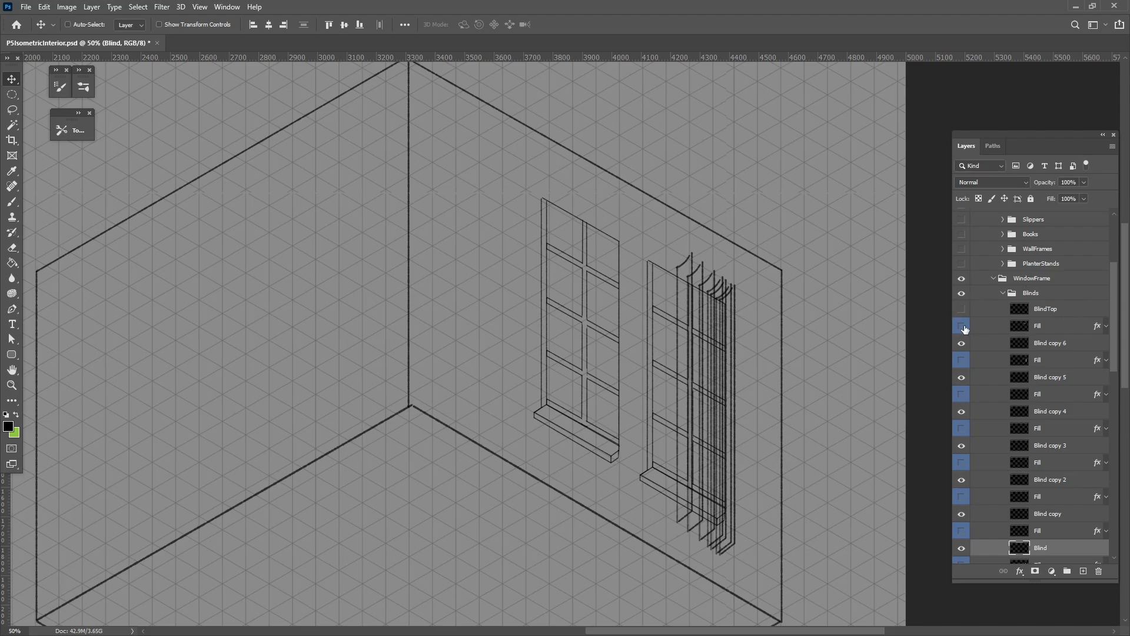
{"action": "left_click", "coordinate": [1071, 313]}
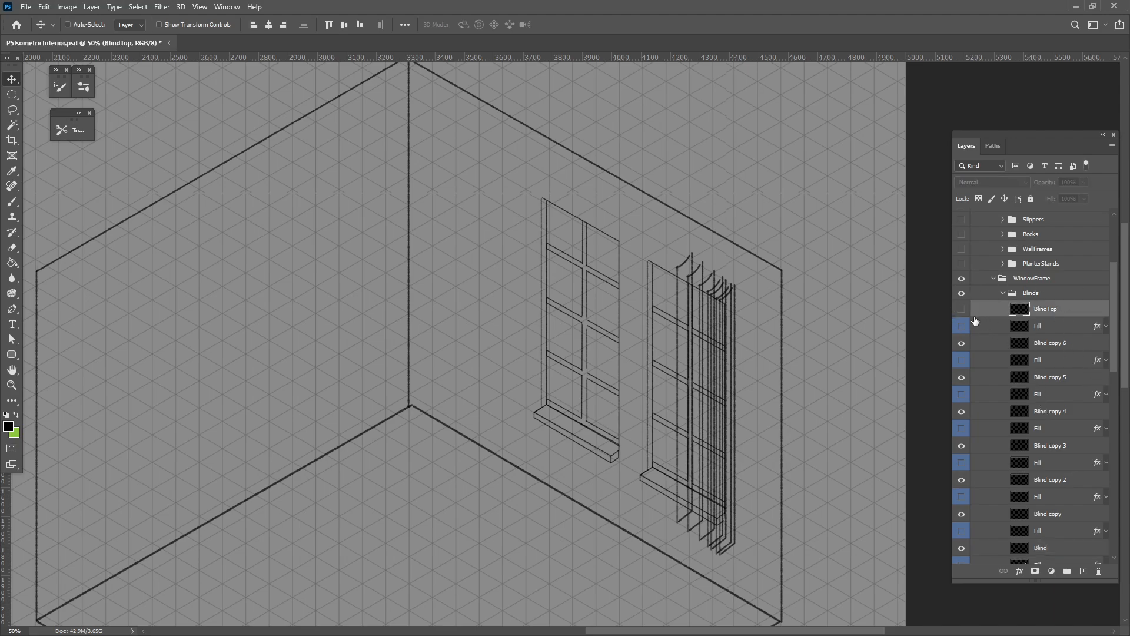
{"action": "left_click", "coordinate": [960, 310]}
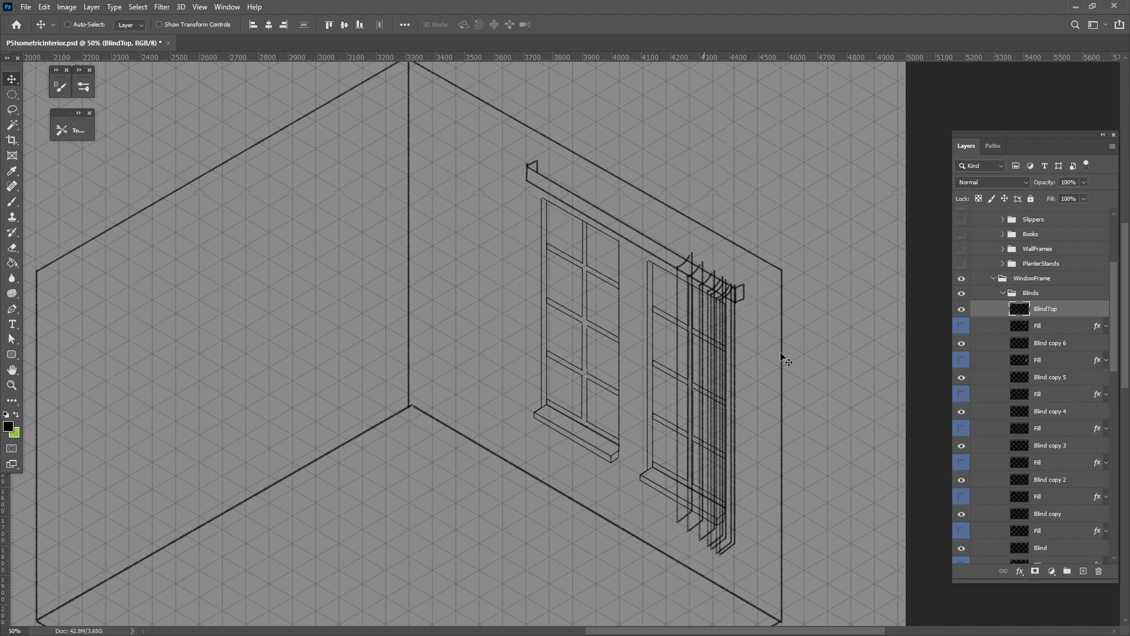
Show the PlanterStands and WallFrames groups.
{"action": "scroll", "coordinate": [1039, 422], "scroll_direction": "up", "scroll_amount": 5}
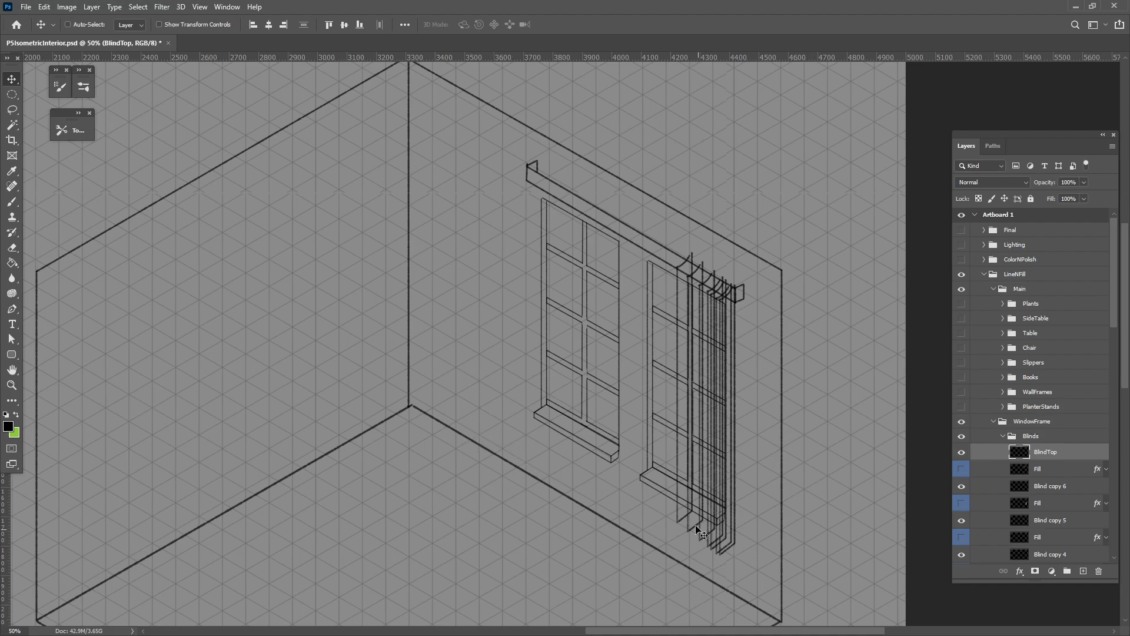
{"action": "left_click", "coordinate": [962, 406]}
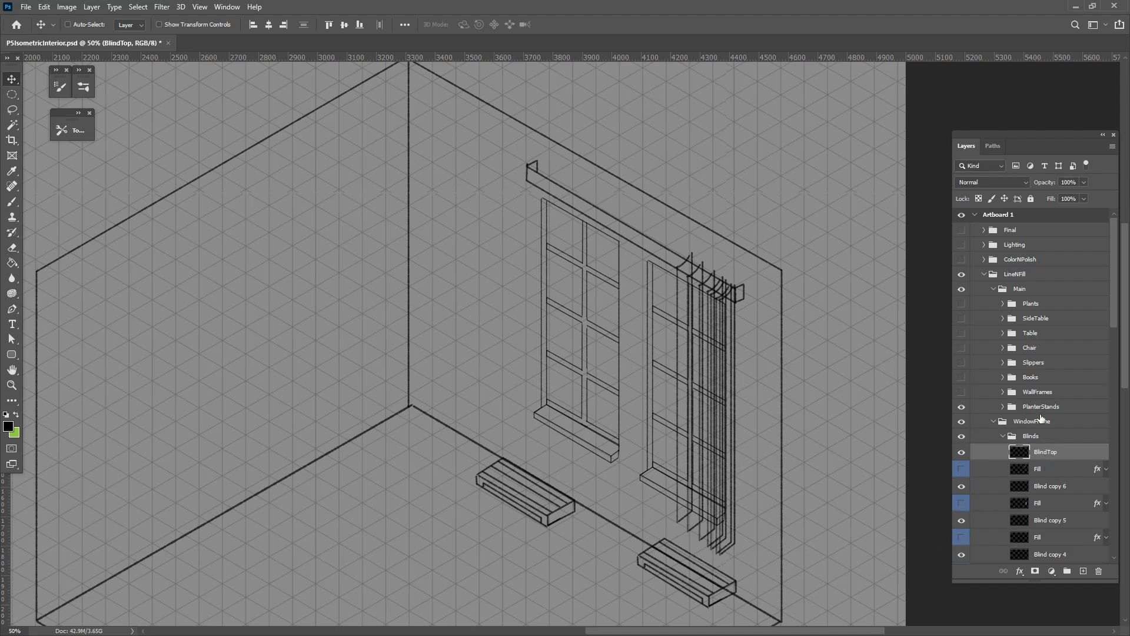
{"action": "left_click", "coordinate": [1023, 395]}
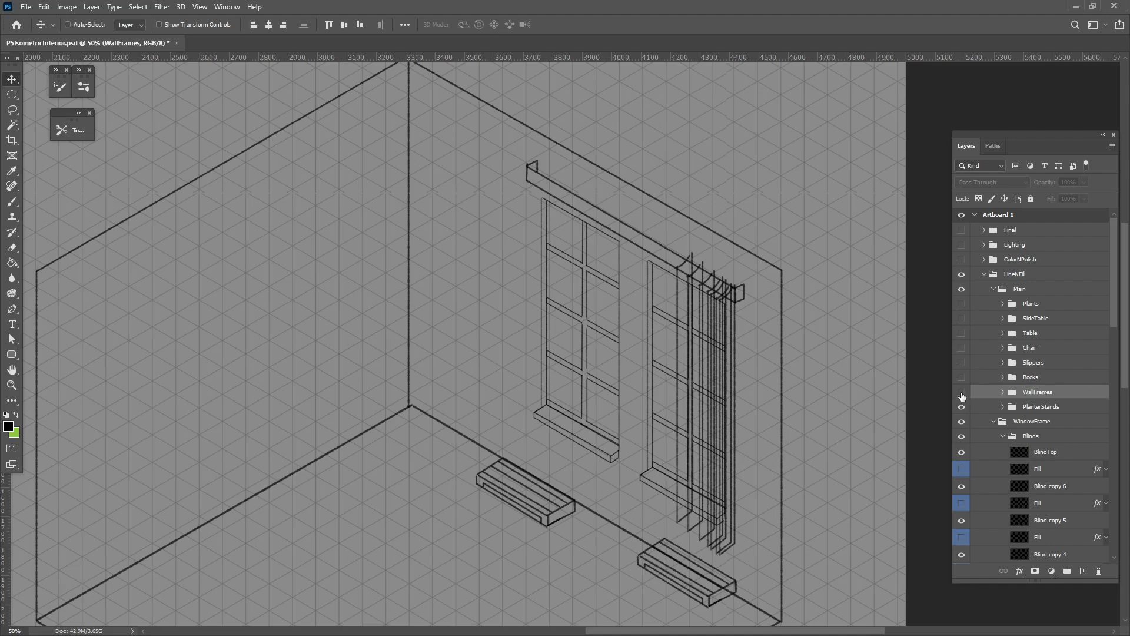
{"action": "left_click", "coordinate": [962, 392]}
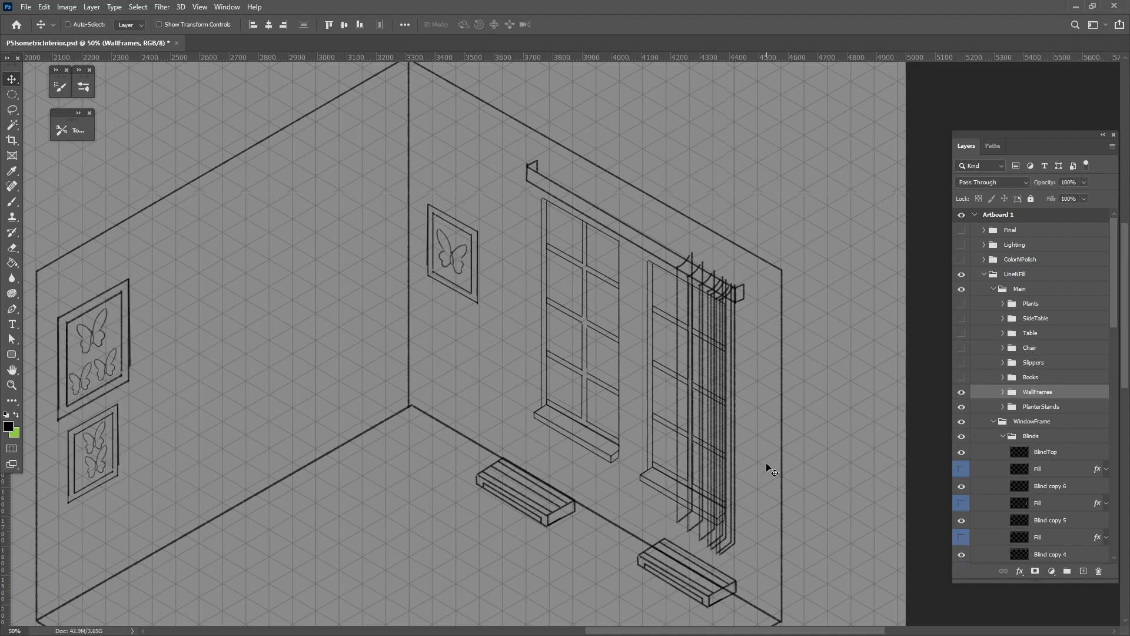
Zoom in and pan across the wall to inspect the butterfly wall frames up close.
{"action": "scroll", "coordinate": [253, 486], "scroll_direction": "left", "scroll_amount": 5}
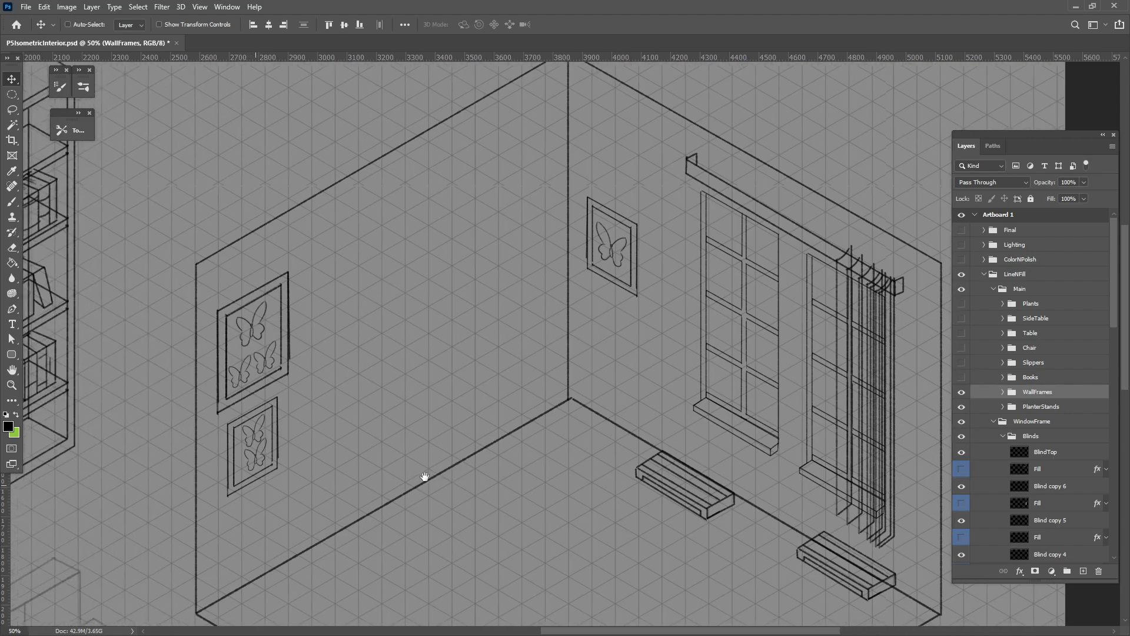
{"action": "key", "text": "ctrl+plus"}
{"action": "key", "text": "ctrl+plus"}
{"action": "key", "text": "ctrl+plus"}
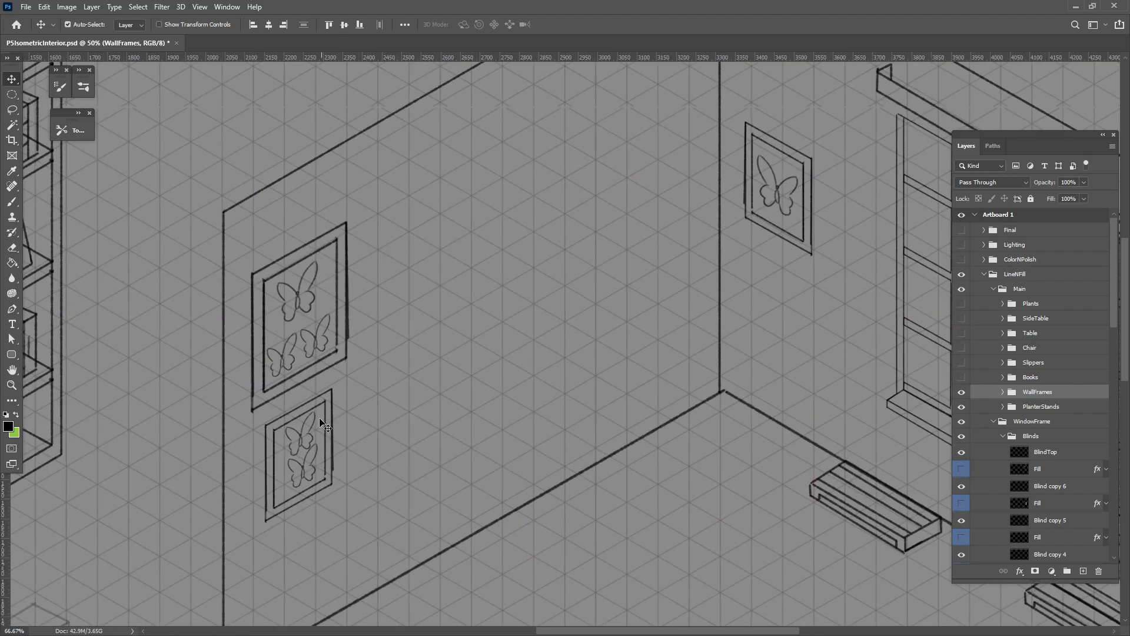
{"action": "left_click_drag", "start_coordinate": [321, 392], "coordinate": [506, 441]}
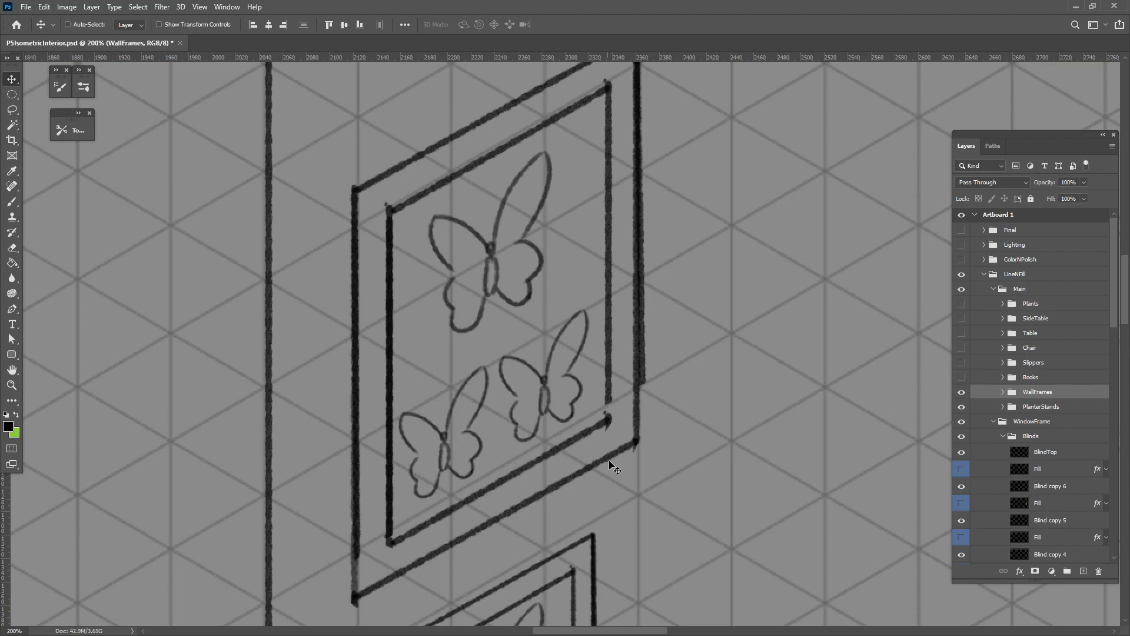
{"action": "left_click_drag", "start_coordinate": [613, 466], "coordinate": [598, 395]}
{"action": "left_click_drag", "start_coordinate": [639, 357], "coordinate": [537, 436]}
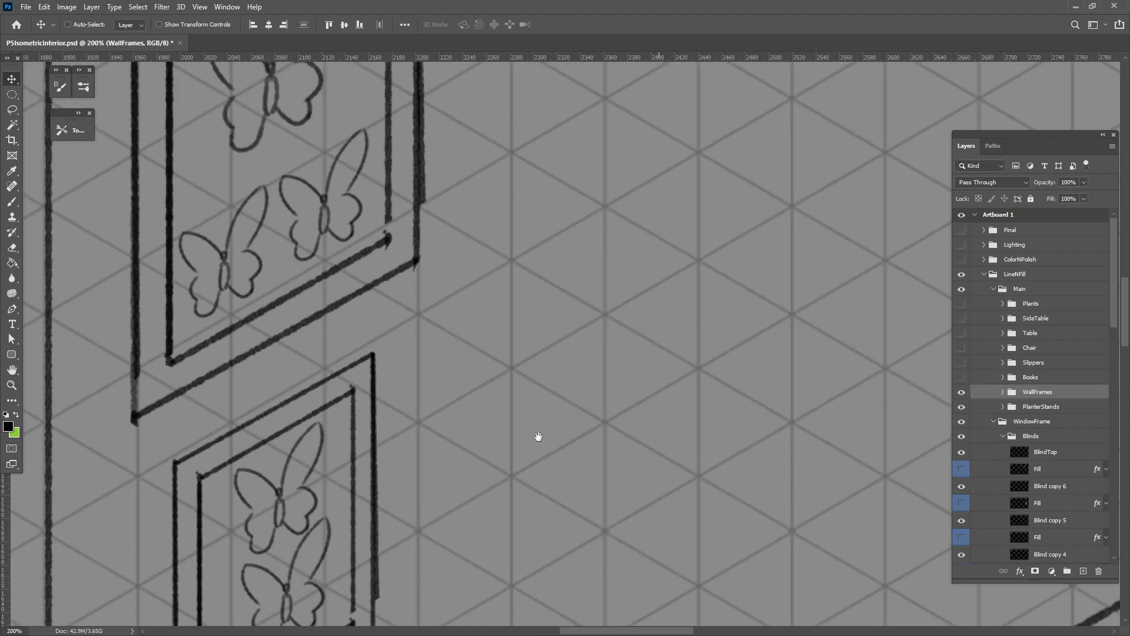
{"action": "left_click_drag", "start_coordinate": [680, 367], "coordinate": [485, 447]}
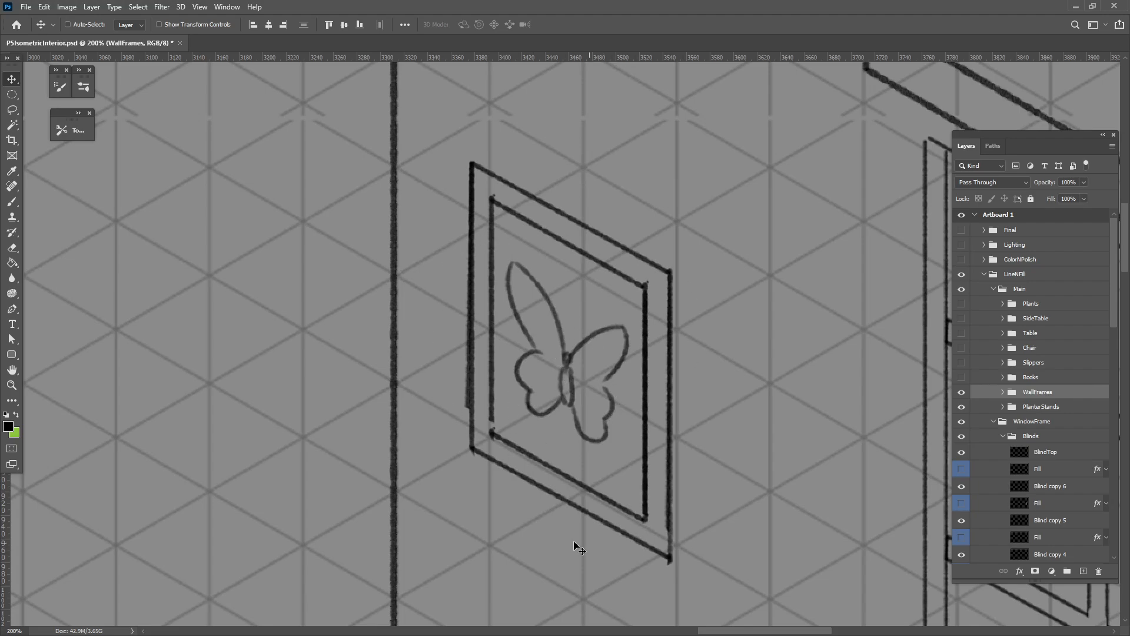
{"action": "left_click_drag", "start_coordinate": [502, 479], "coordinate": [465, 312]}
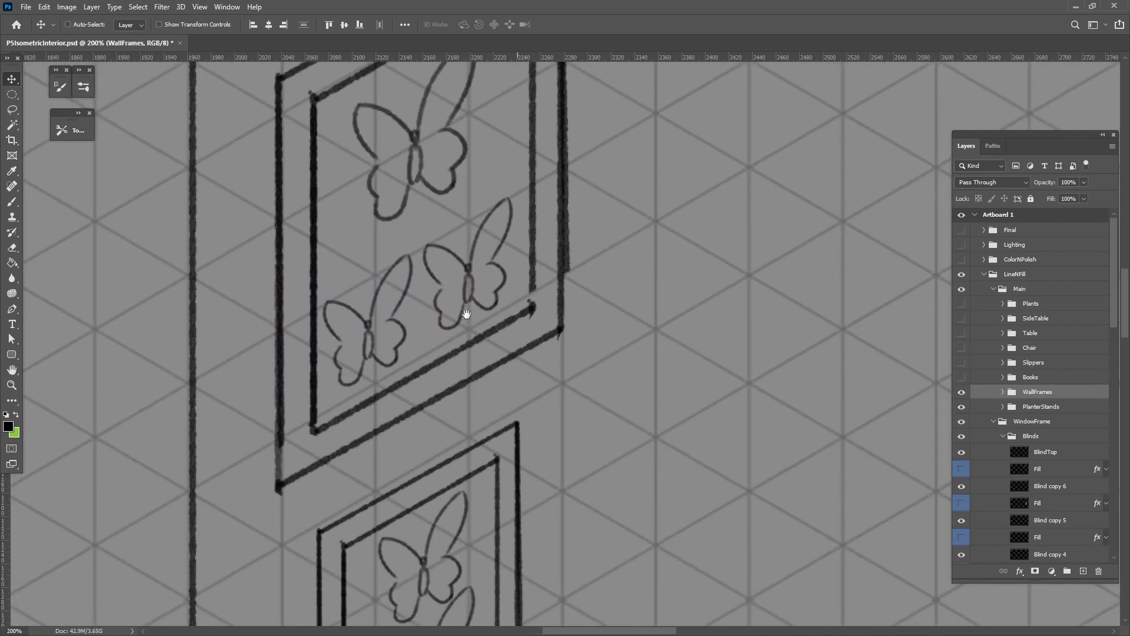
{"action": "left_click_drag", "start_coordinate": [497, 411], "coordinate": [465, 306]}
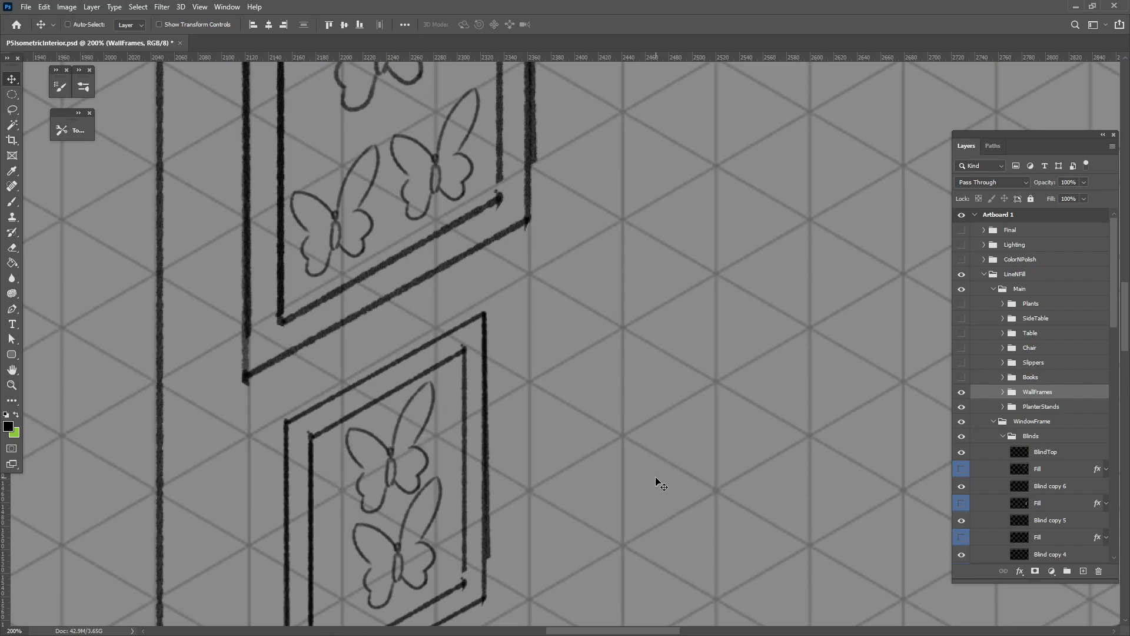
{"action": "key", "text": "ctrl+minus"}
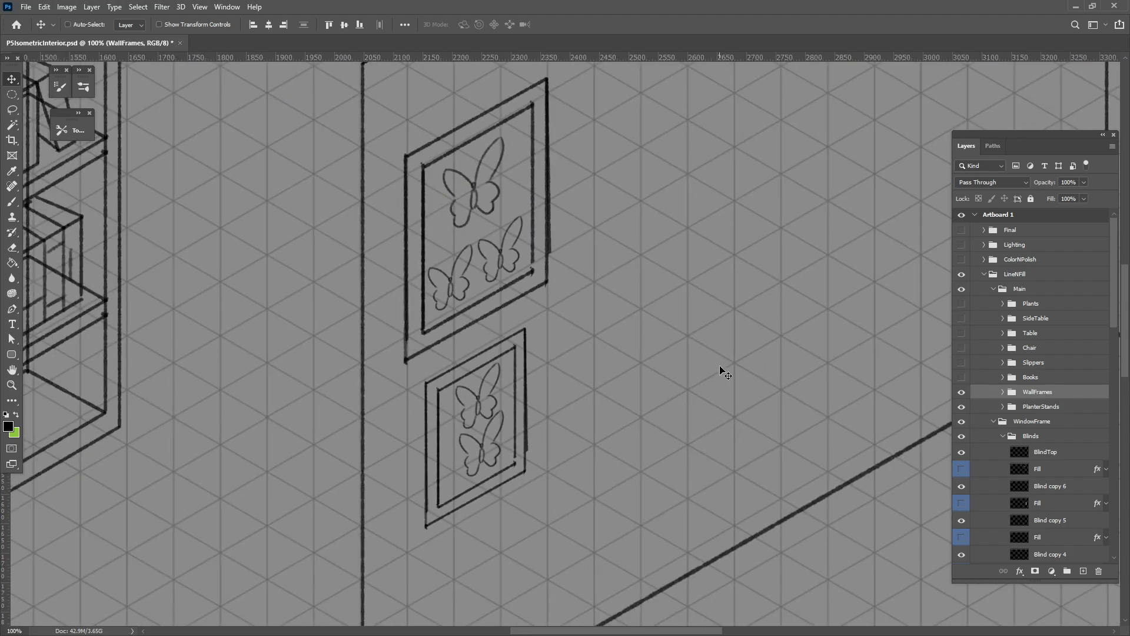
{"action": "left_click_drag", "start_coordinate": [702, 388], "coordinate": [634, 446]}
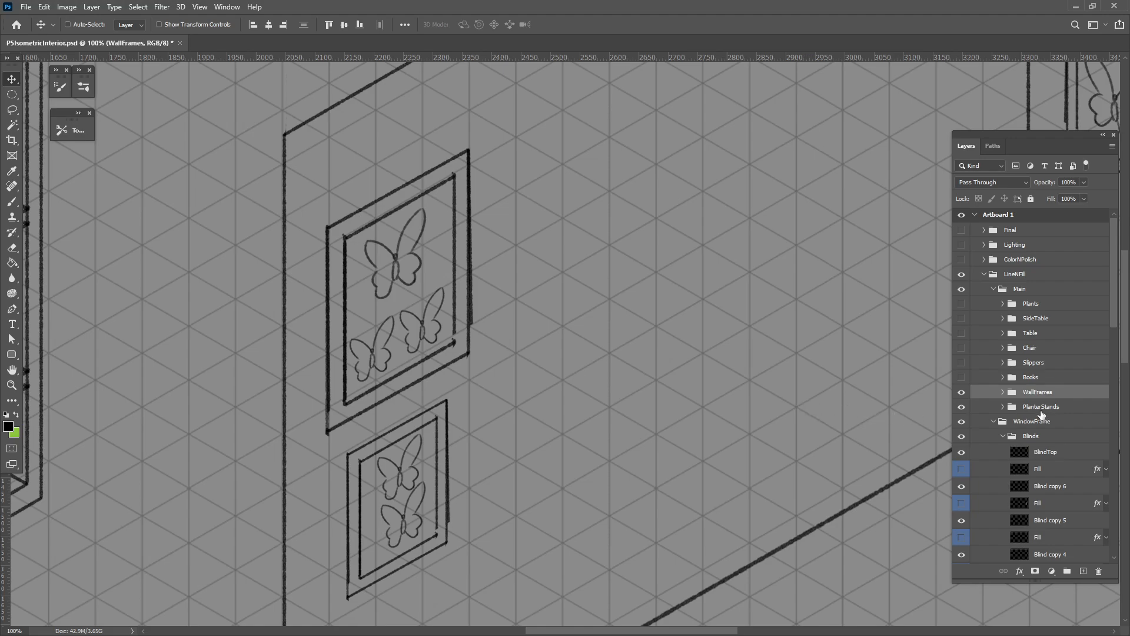
{"action": "left_click_drag", "start_coordinate": [956, 396], "coordinate": [669, 467]}
{"action": "key", "text": "ctrl+minus"}
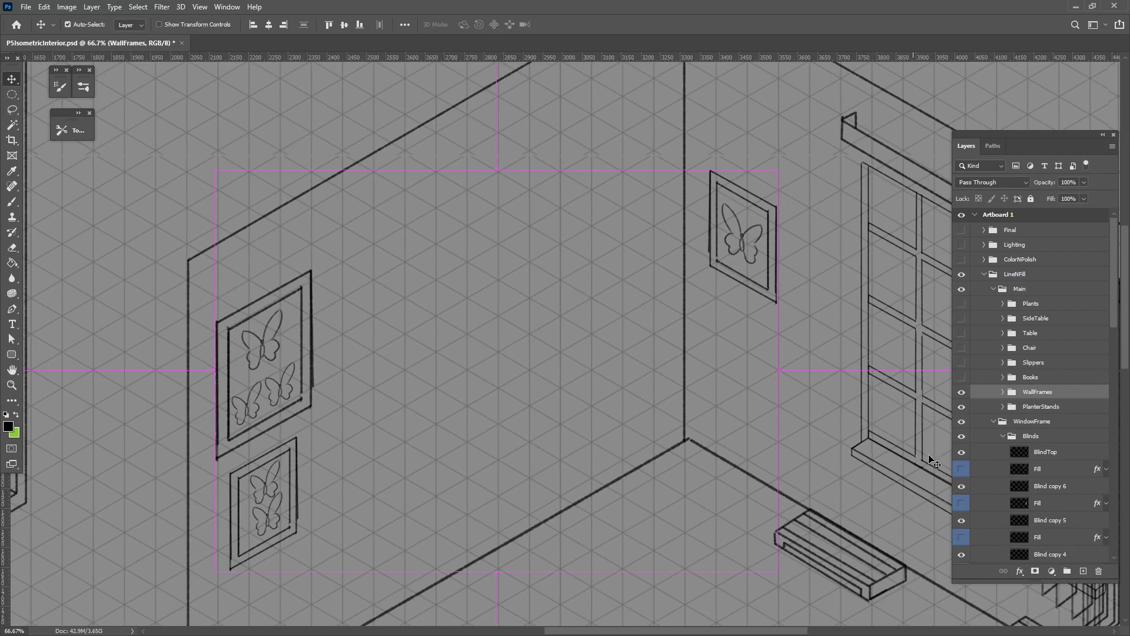
Show the Books group and expand it in the layer list.
{"action": "left_click_drag", "start_coordinate": [860, 463], "coordinate": [731, 335]}
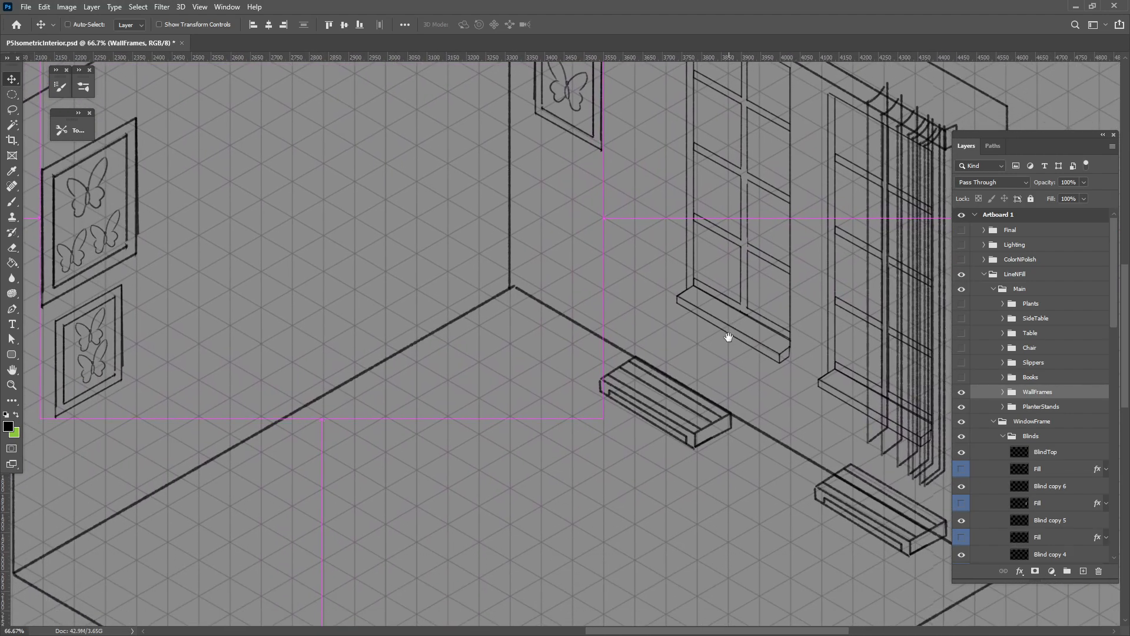
{"action": "key", "text": "ctrl+minus"}
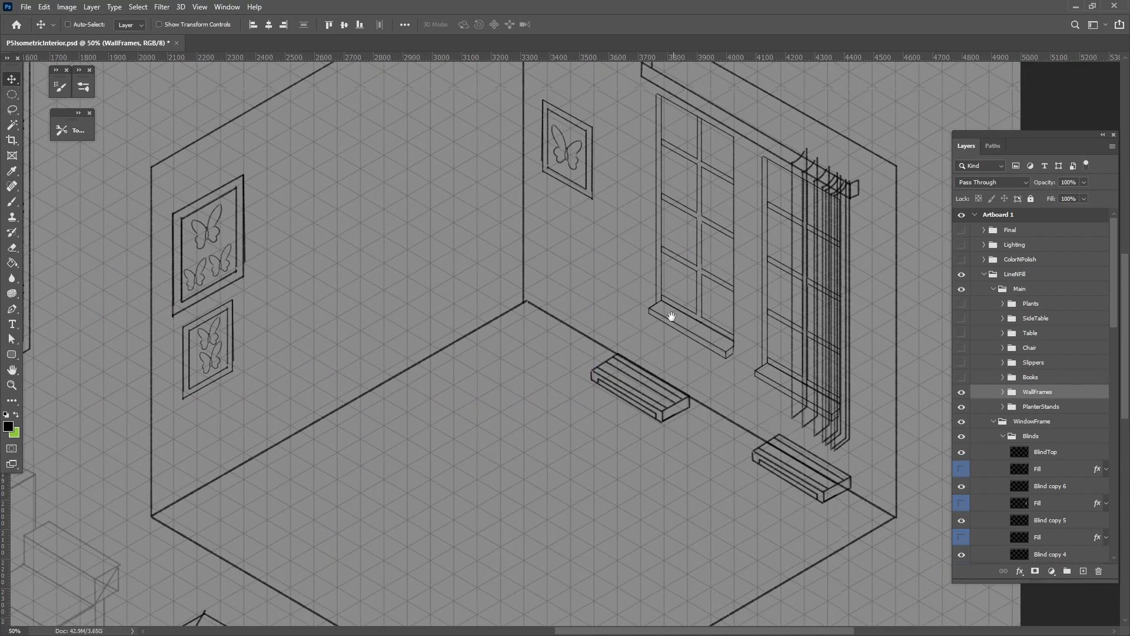
{"action": "left_click_drag", "start_coordinate": [674, 312], "coordinate": [707, 459]}
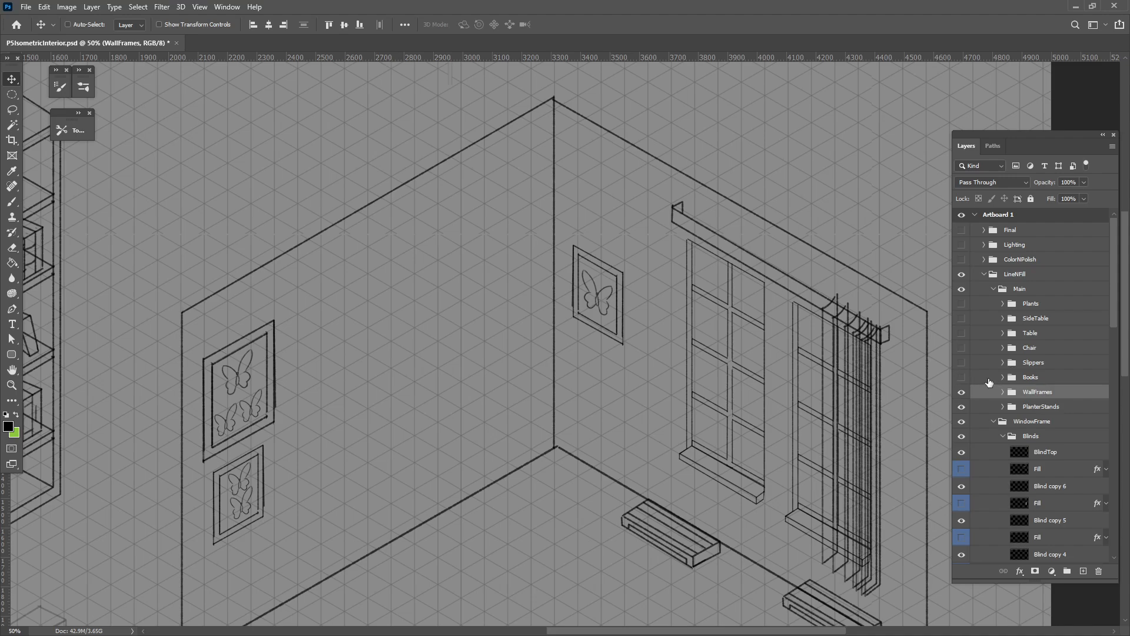
{"action": "left_click", "coordinate": [961, 378]}
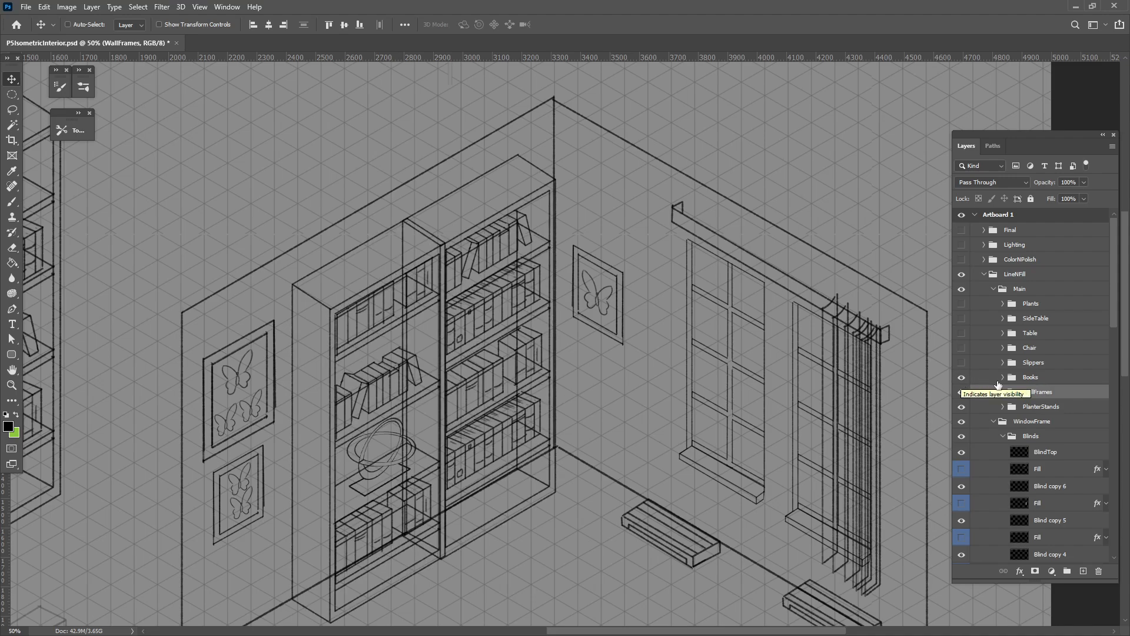
{"action": "left_click", "coordinate": [1002, 377]}
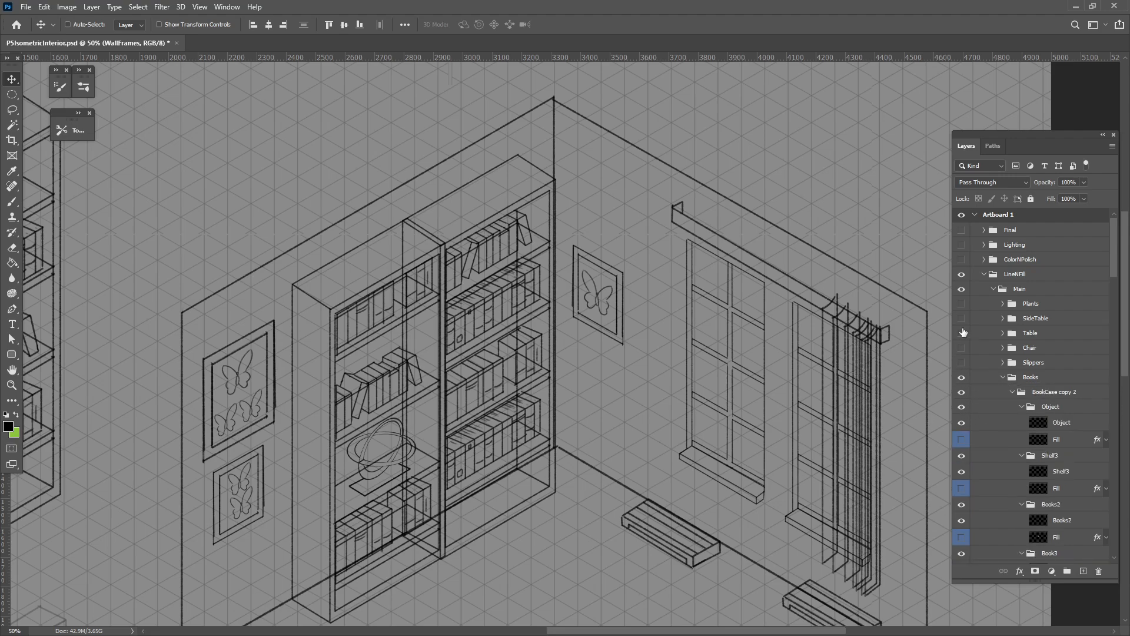
Move the Layers panel out over the canvas and widen it.
{"action": "left_click_drag", "start_coordinate": [1030, 133], "coordinate": [726, 107]}
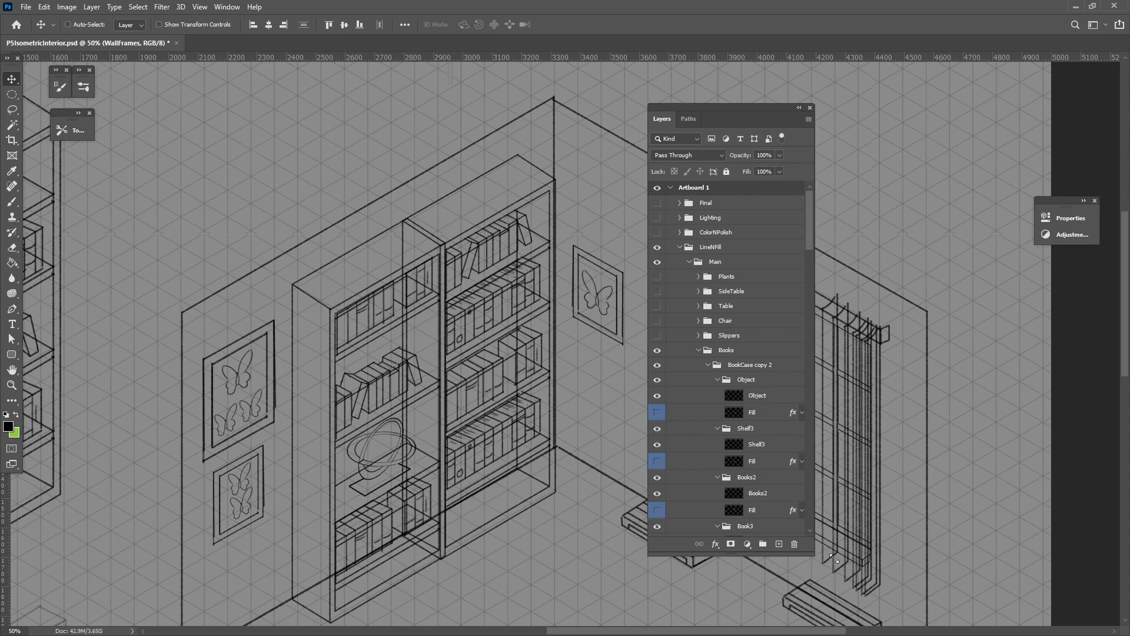
{"action": "left_click_drag", "start_coordinate": [813, 554], "coordinate": [1006, 582]}
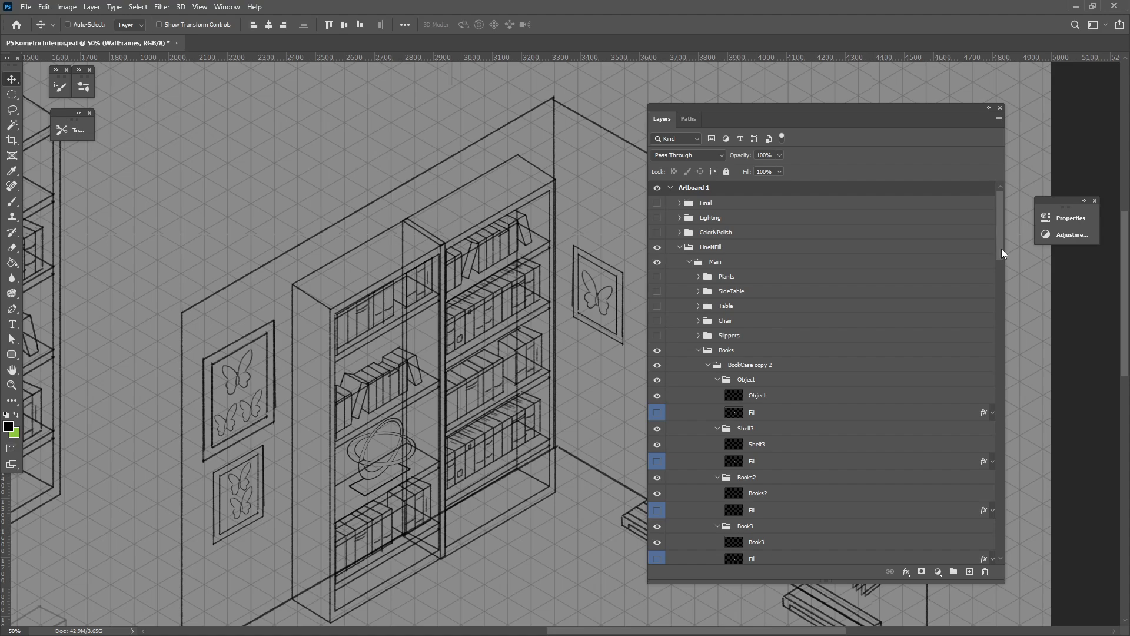
{"action": "left_click_drag", "start_coordinate": [1001, 248], "coordinate": [1001, 274]}
Collapse both bookcase groups and toggle each bookcase's visibility to identify which is which.
{"action": "left_click", "coordinate": [709, 227]}
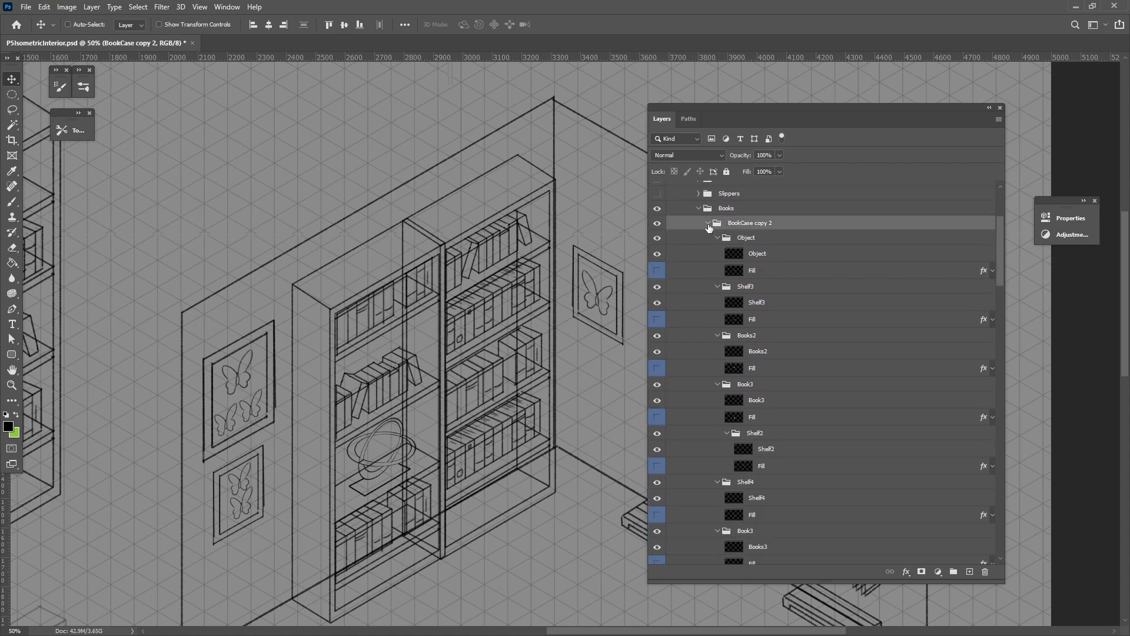
{"action": "left_click", "coordinate": [708, 223]}
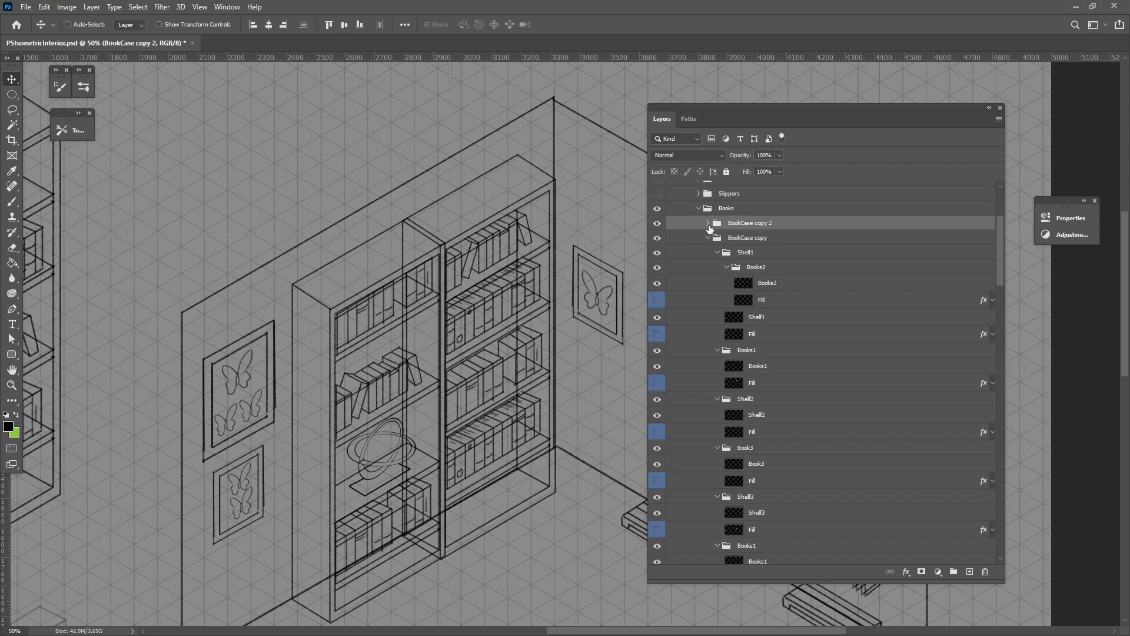
{"action": "left_click", "coordinate": [708, 238]}
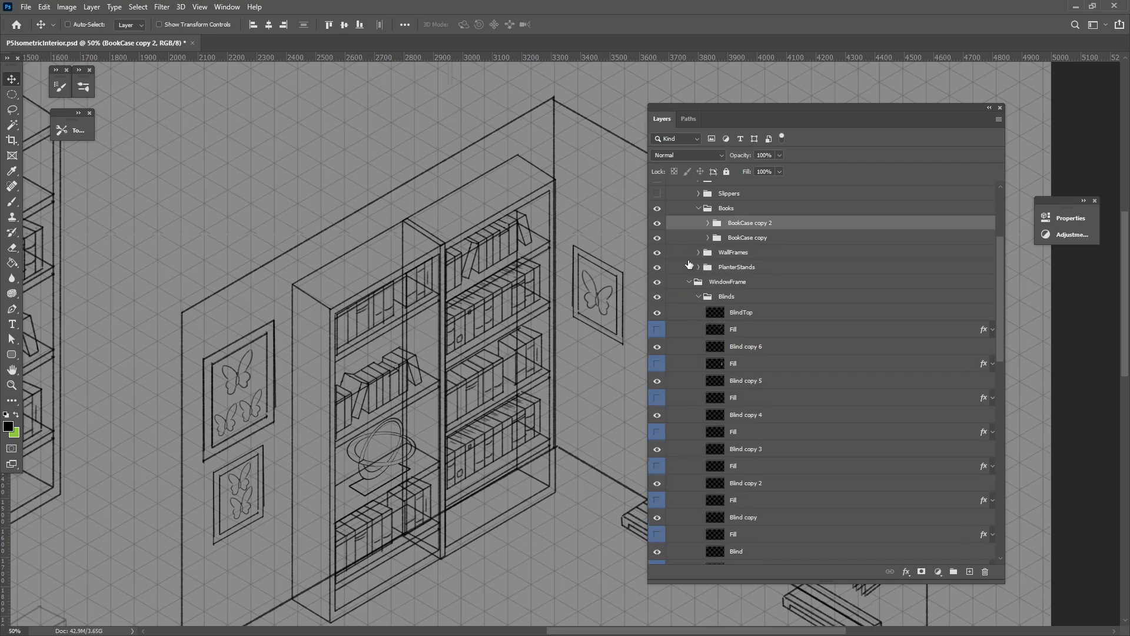
{"action": "left_click", "coordinate": [656, 224]}
{"action": "left_click", "coordinate": [657, 224]}
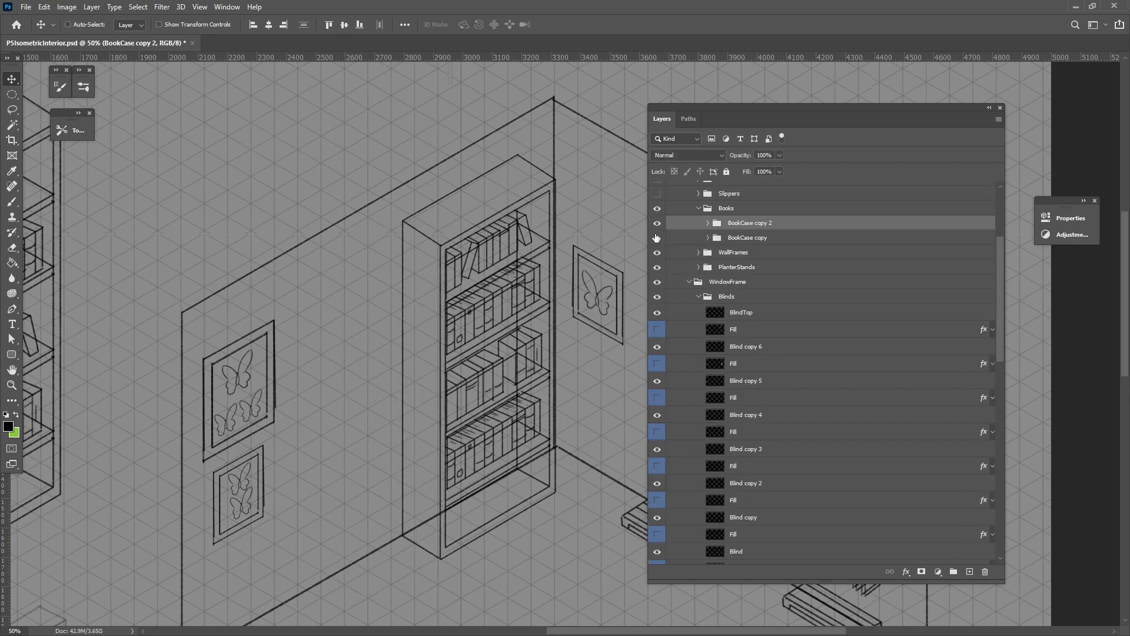
{"action": "left_click", "coordinate": [657, 238]}
{"action": "left_click", "coordinate": [657, 238]}
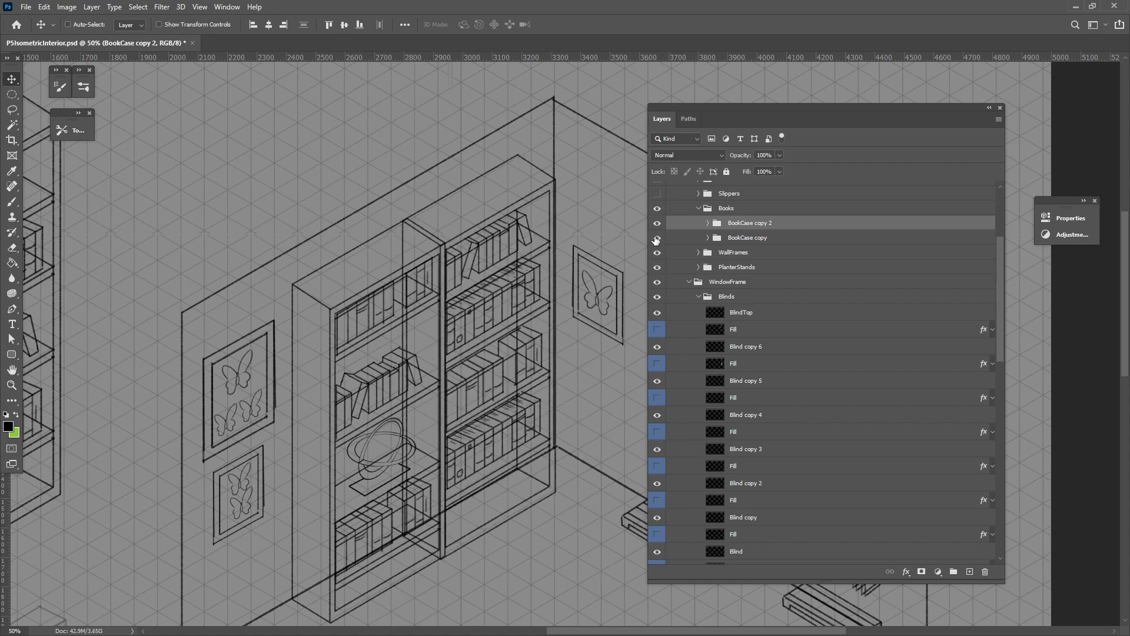
Expand BookCase copy 2 and browse its Object, shelf and book sub-groups in the layer list.
{"action": "left_click", "coordinate": [708, 223]}
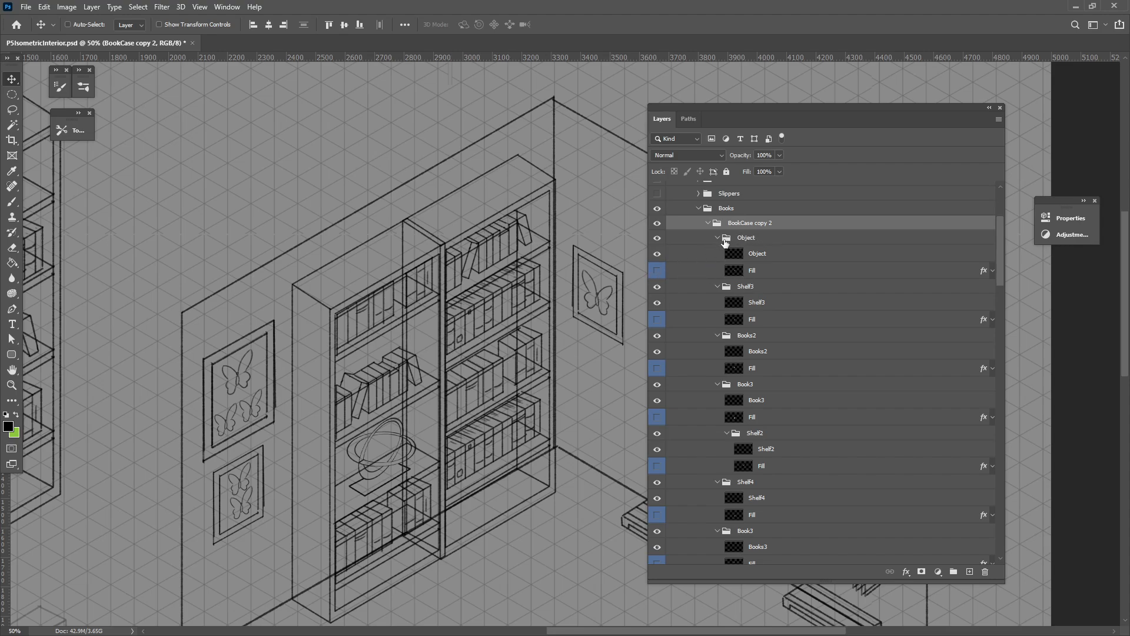
{"action": "left_click", "coordinate": [725, 239]}
{"action": "left_click", "coordinate": [717, 237]}
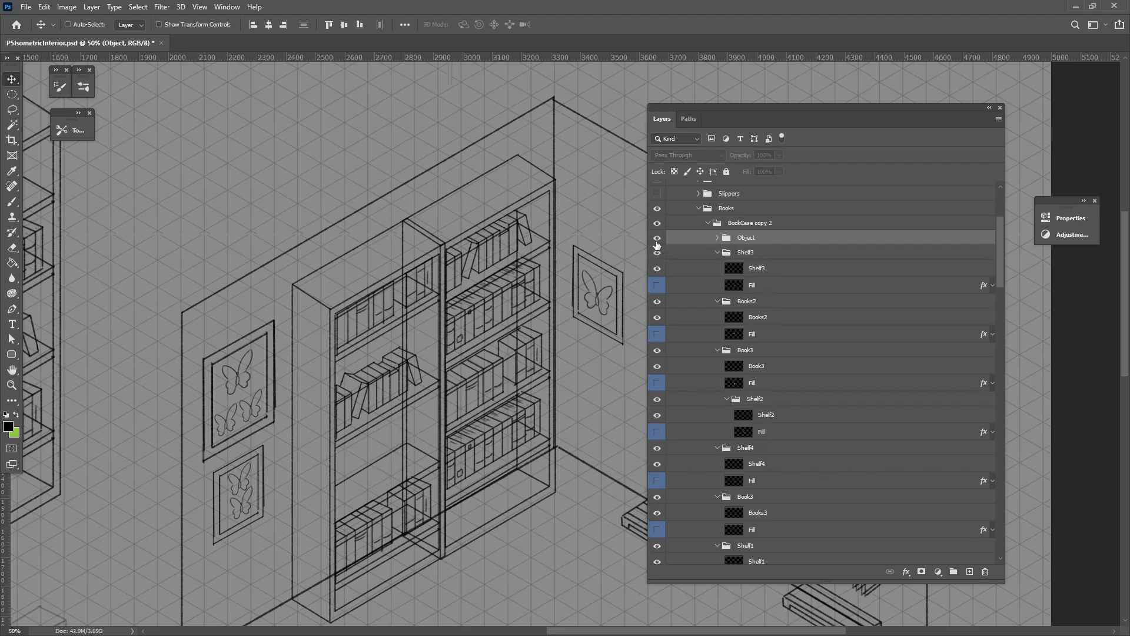
{"action": "left_click", "coordinate": [657, 241]}
{"action": "left_click", "coordinate": [724, 255]}
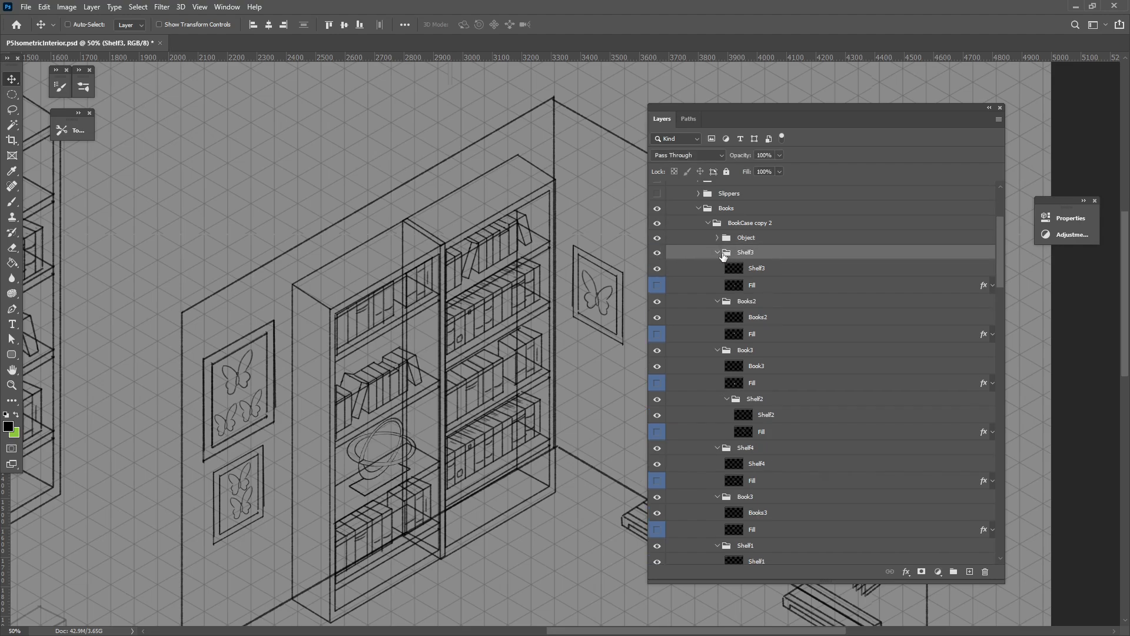
{"action": "left_click", "coordinate": [717, 252]}
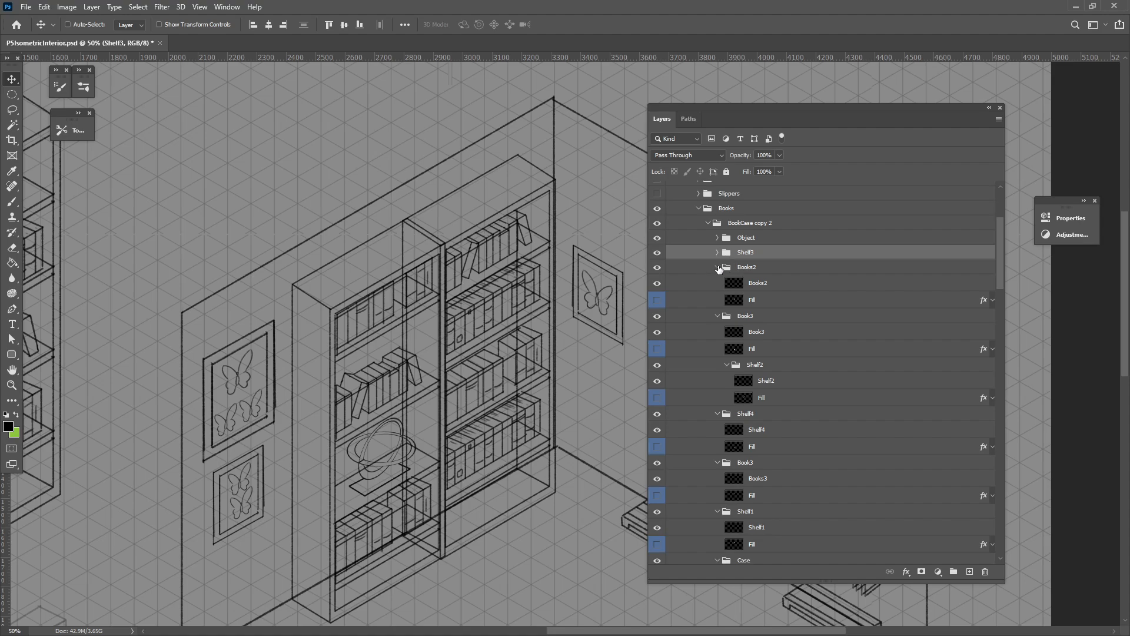
{"action": "left_click", "coordinate": [718, 268]}
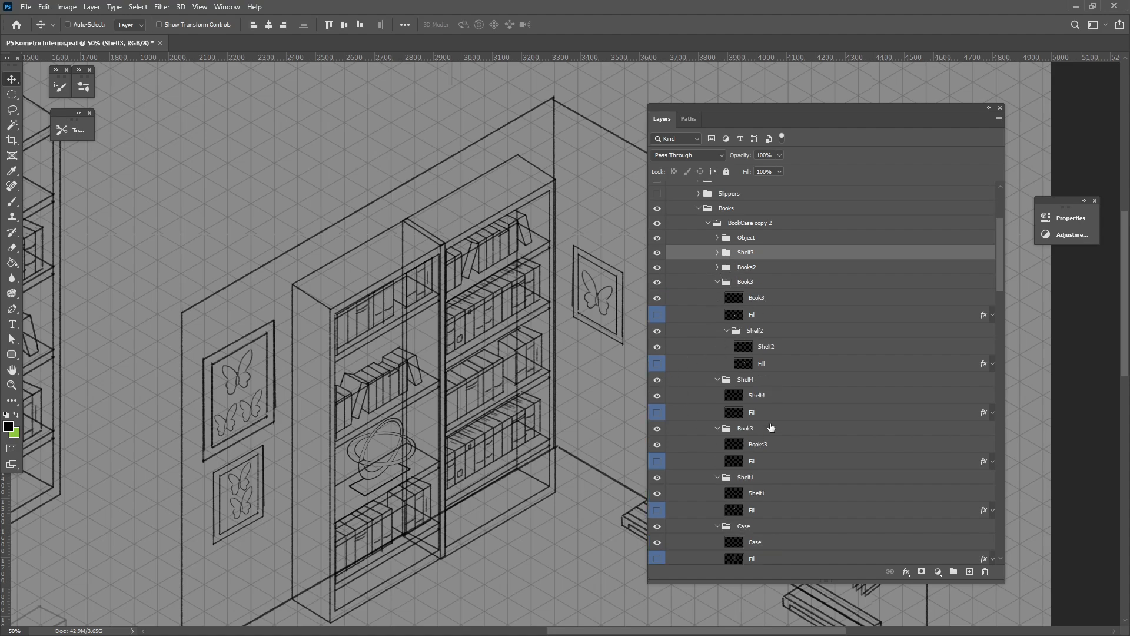
{"action": "scroll", "coordinate": [888, 446], "scroll_direction": "down", "scroll_amount": 5}
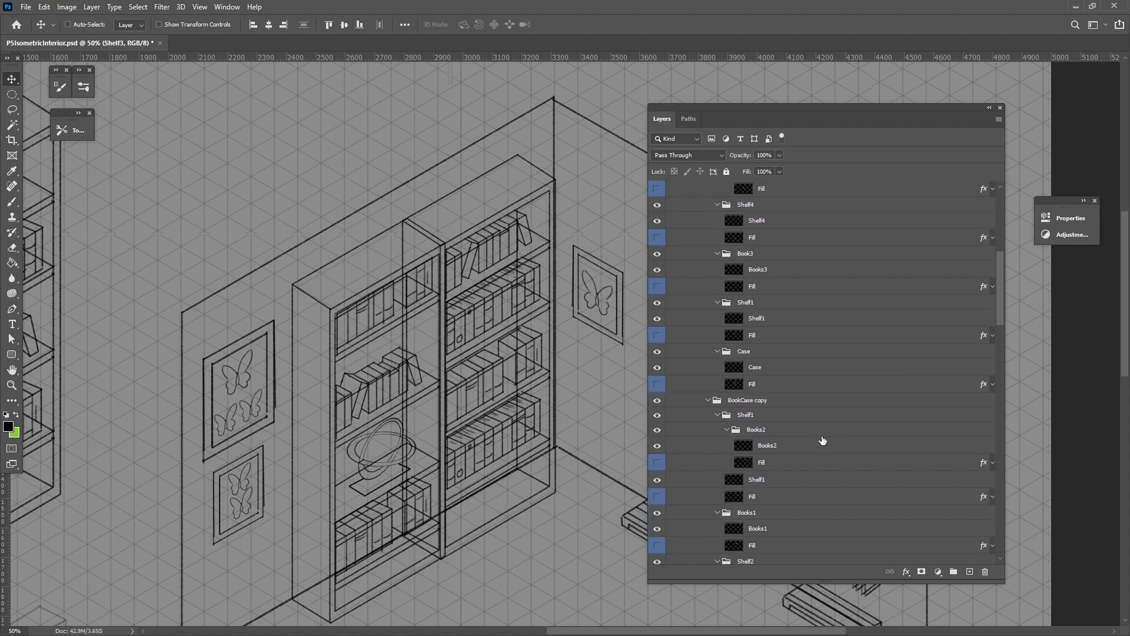
{"action": "scroll", "coordinate": [822, 441], "scroll_direction": "down", "scroll_amount": 1}
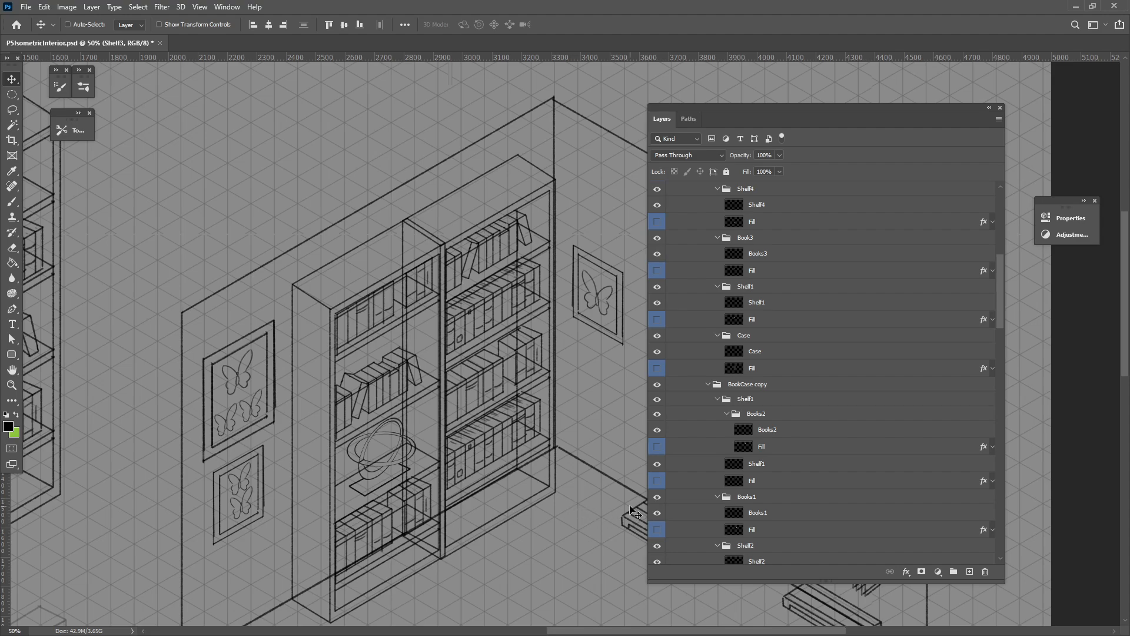
{"action": "scroll", "coordinate": [786, 504], "scroll_direction": "up", "scroll_amount": 6}
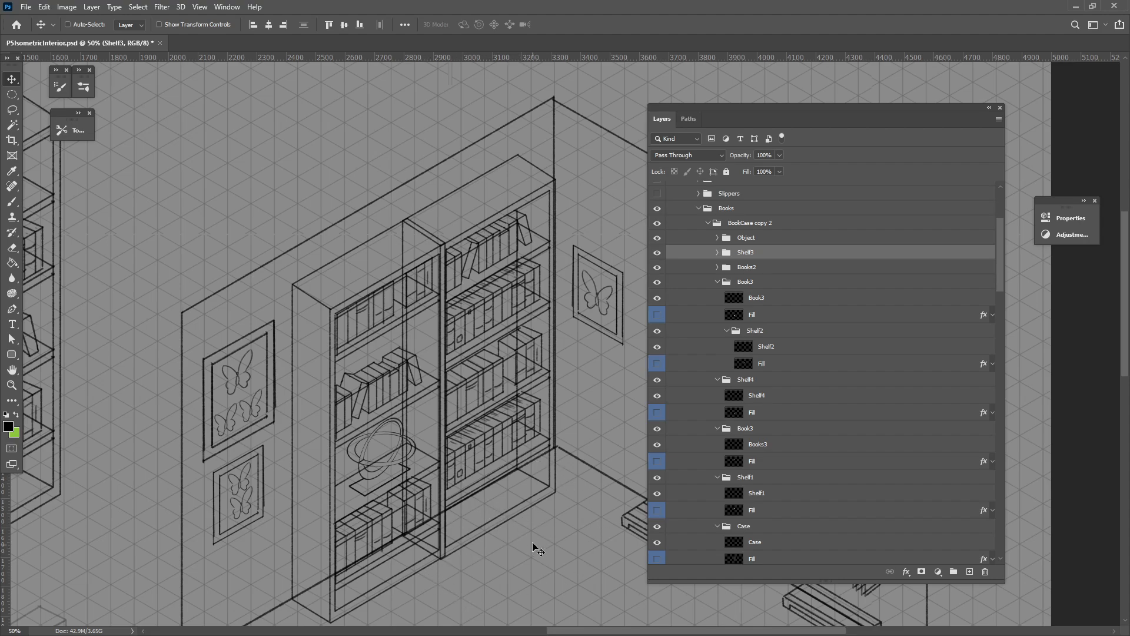
{"action": "scroll", "coordinate": [852, 434], "scroll_direction": "up", "scroll_amount": 2}
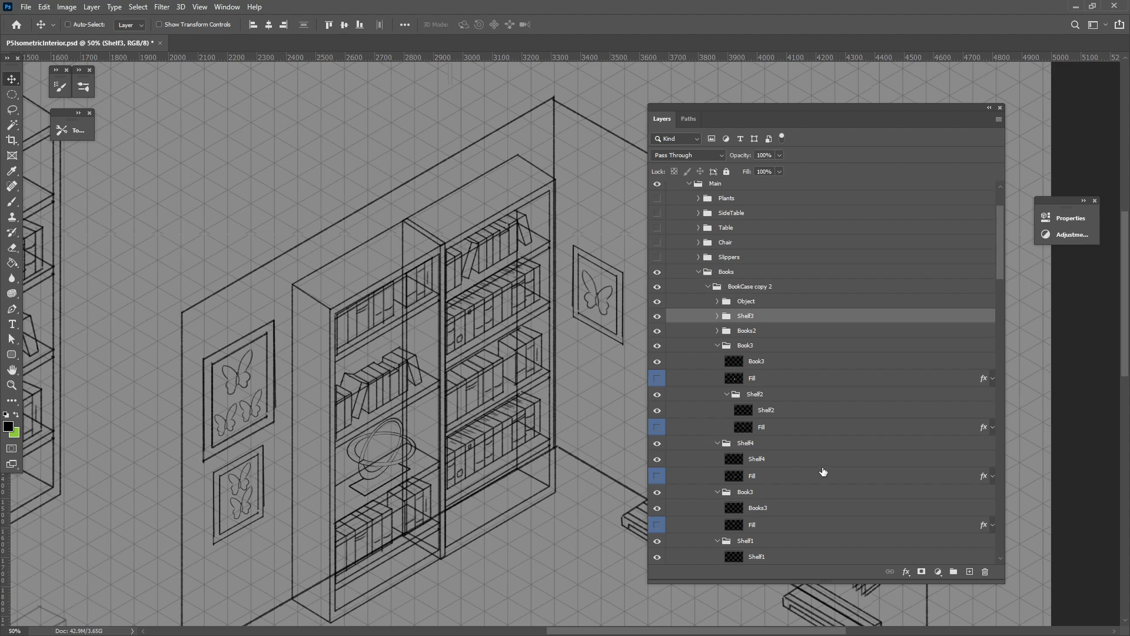
{"action": "left_click", "coordinate": [717, 317]}
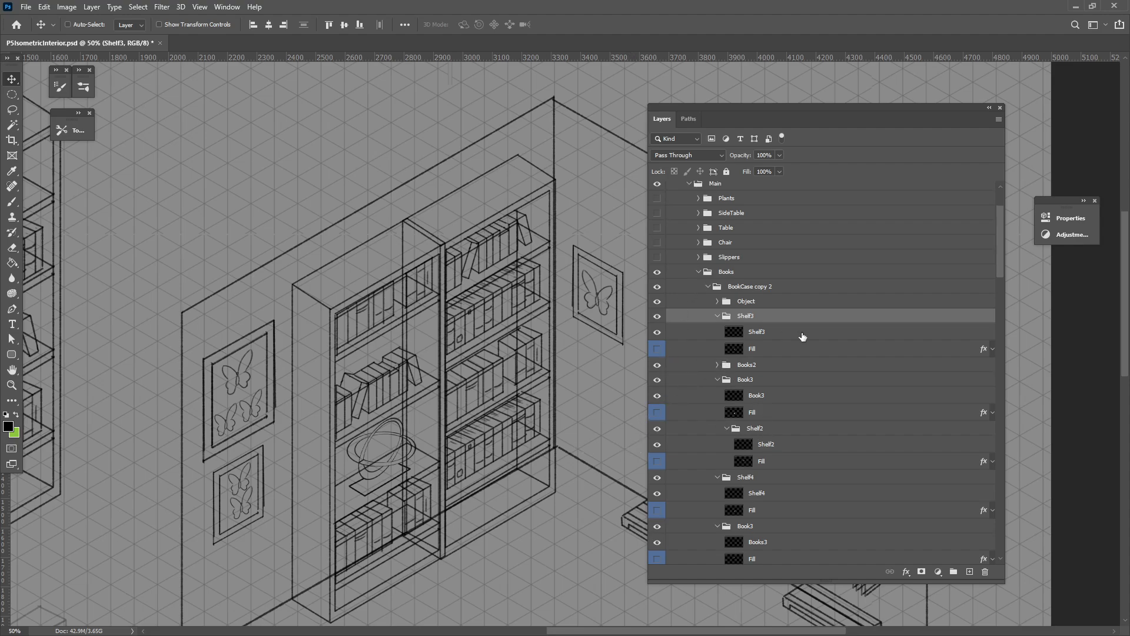
{"action": "scroll", "coordinate": [736, 304], "scroll_direction": "up", "scroll_amount": 1}
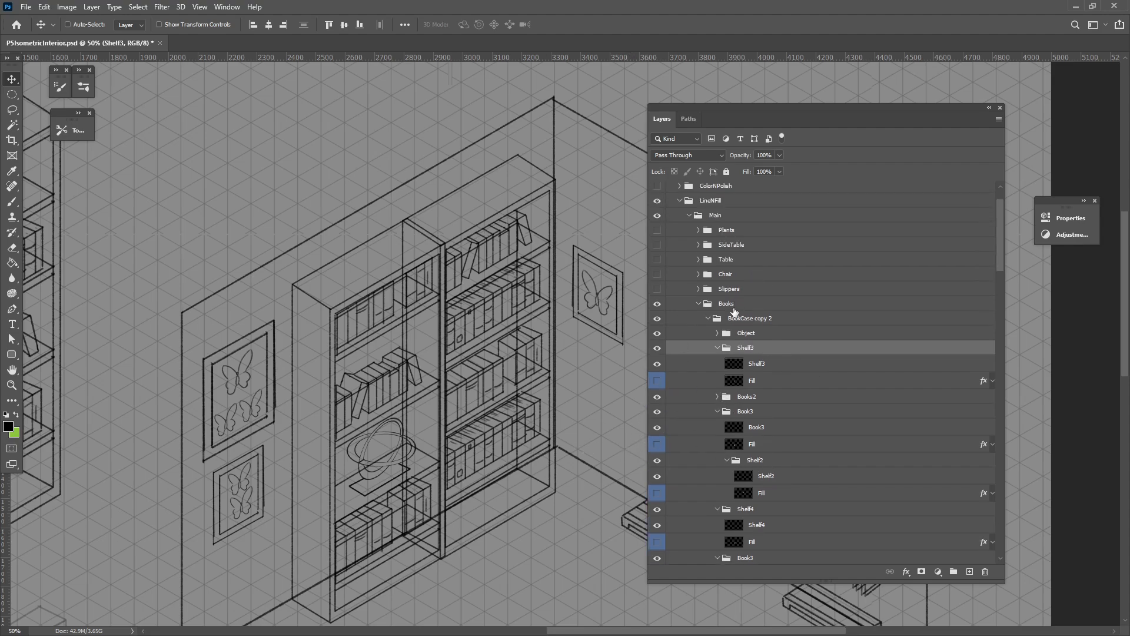
Show the Slippers group, then expand and show the Plants group.
{"action": "left_click", "coordinate": [708, 291]}
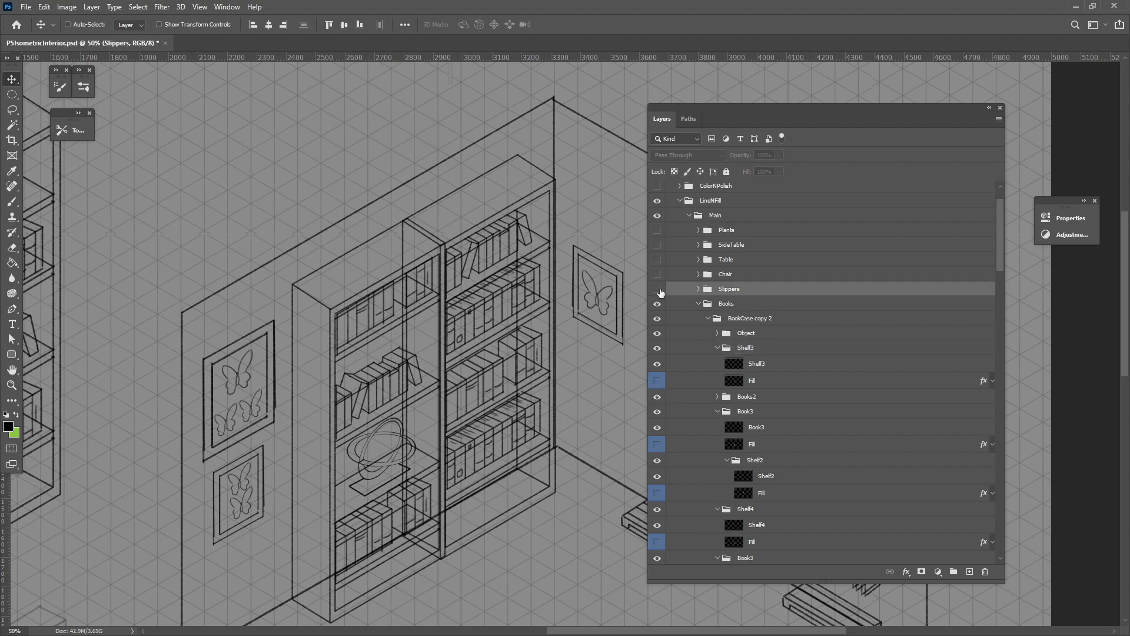
{"action": "left_click", "coordinate": [657, 290]}
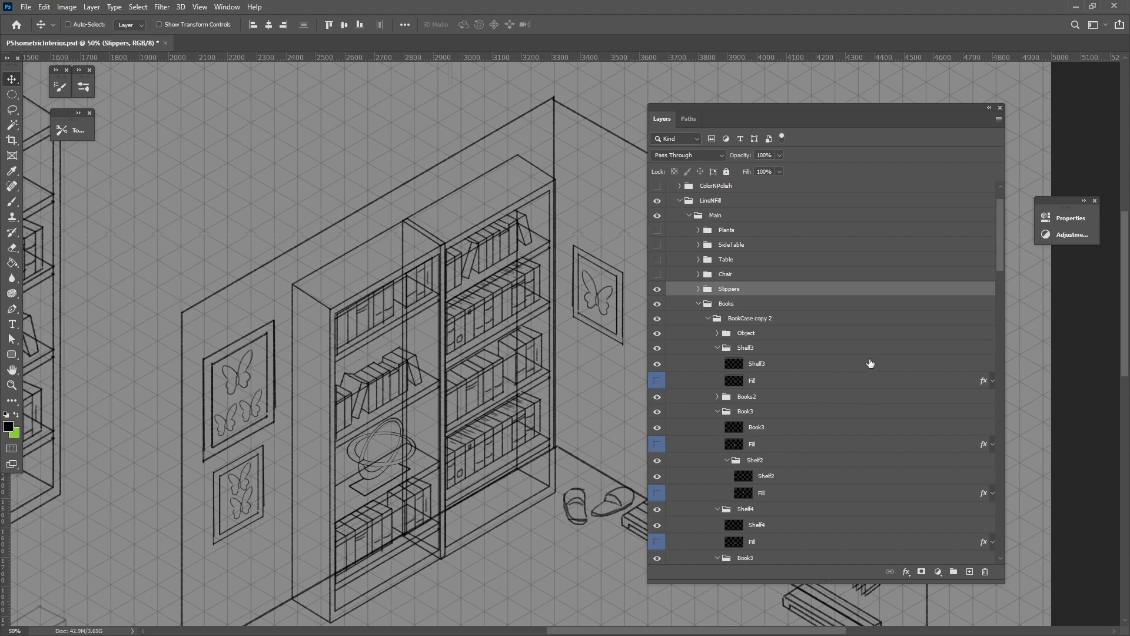
{"action": "scroll", "coordinate": [878, 389], "scroll_direction": "up", "scroll_amount": 1}
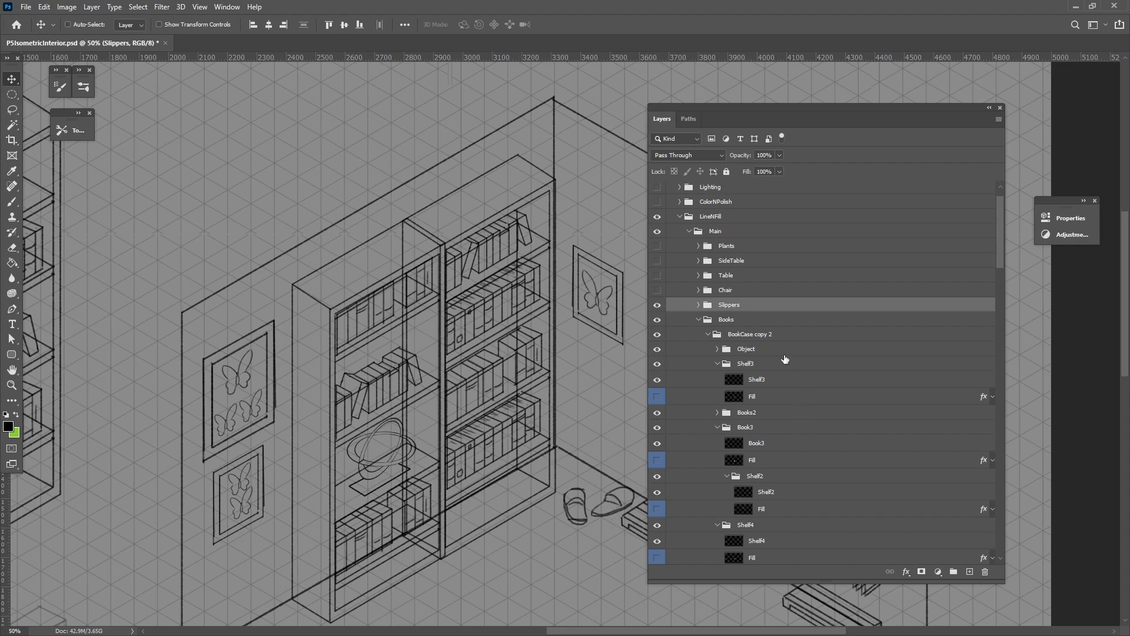
{"action": "left_click", "coordinate": [734, 247]}
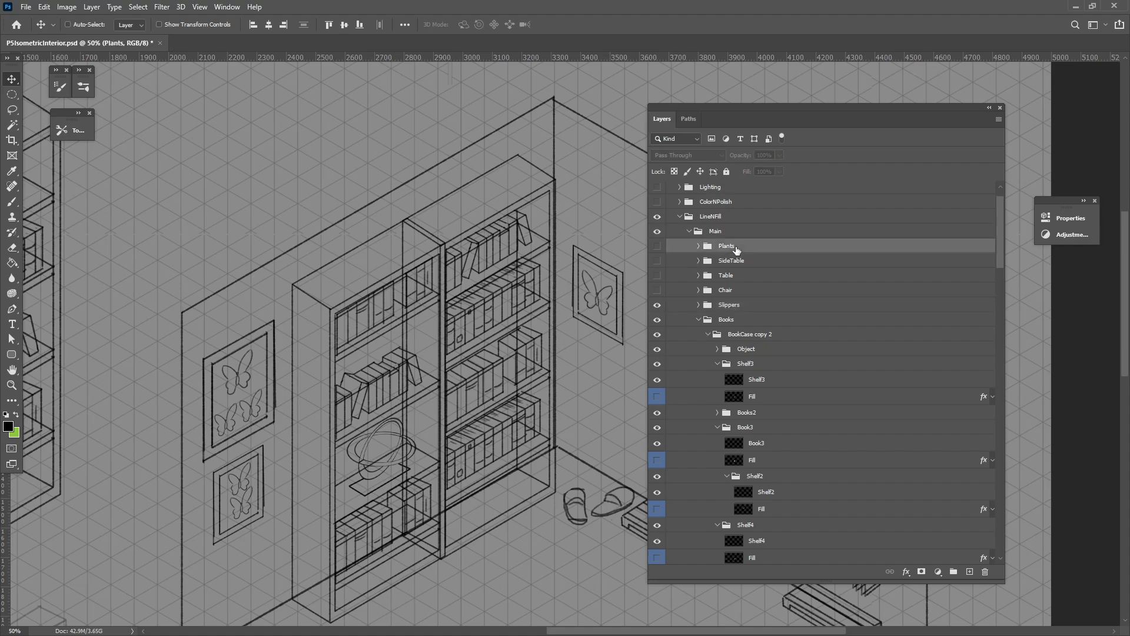
{"action": "left_click", "coordinate": [699, 247]}
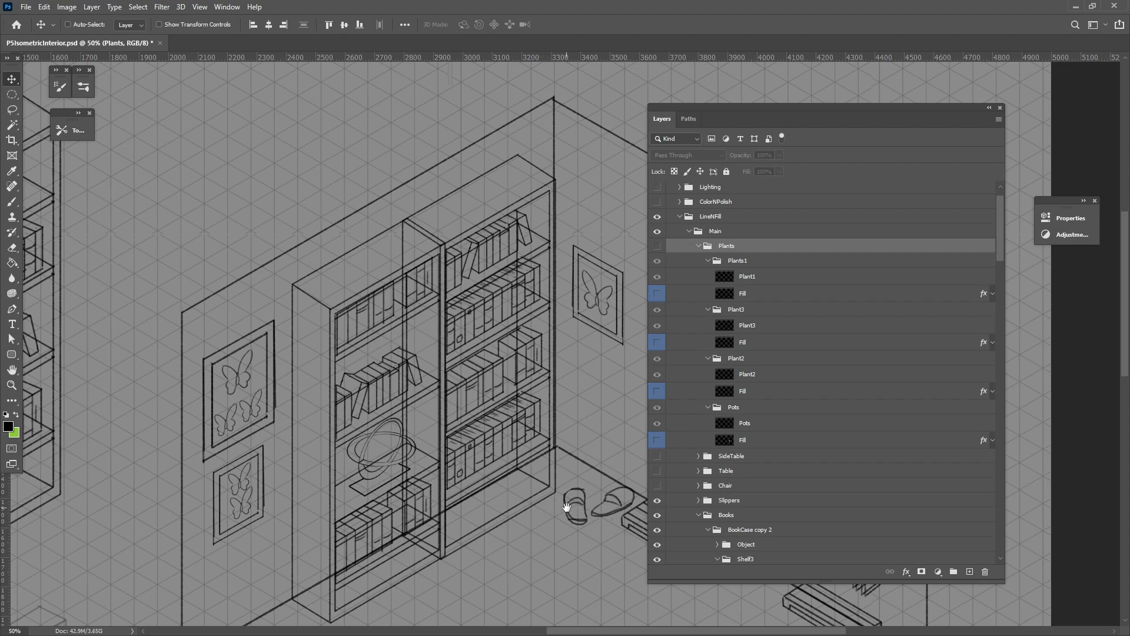
{"action": "left_click_drag", "start_coordinate": [544, 500], "coordinate": [419, 452]}
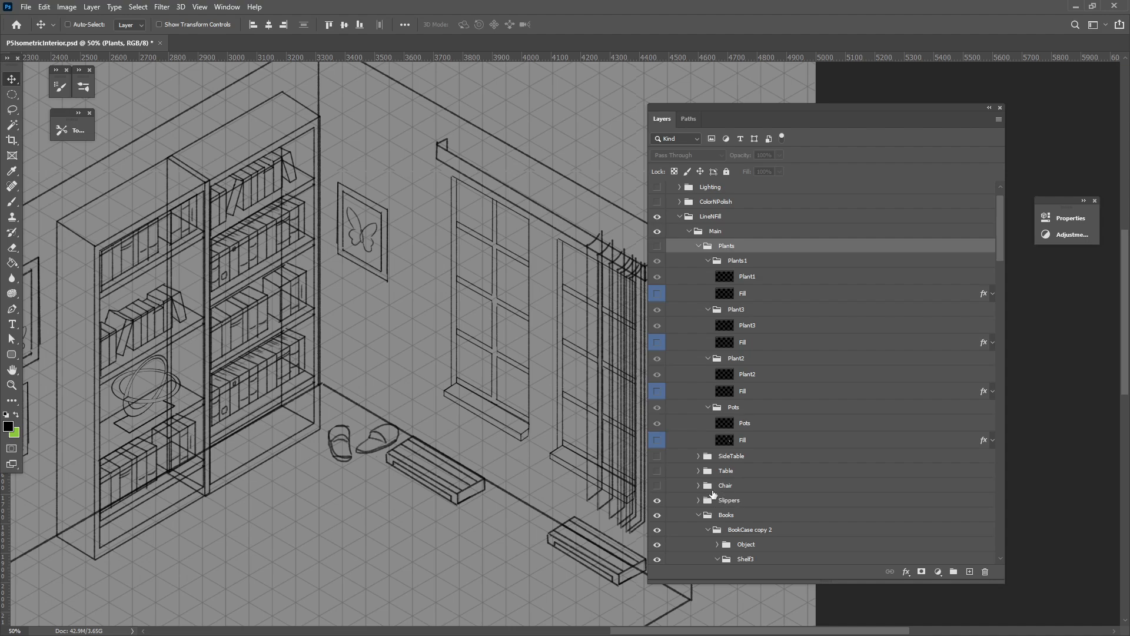
{"action": "left_click", "coordinate": [657, 247]}
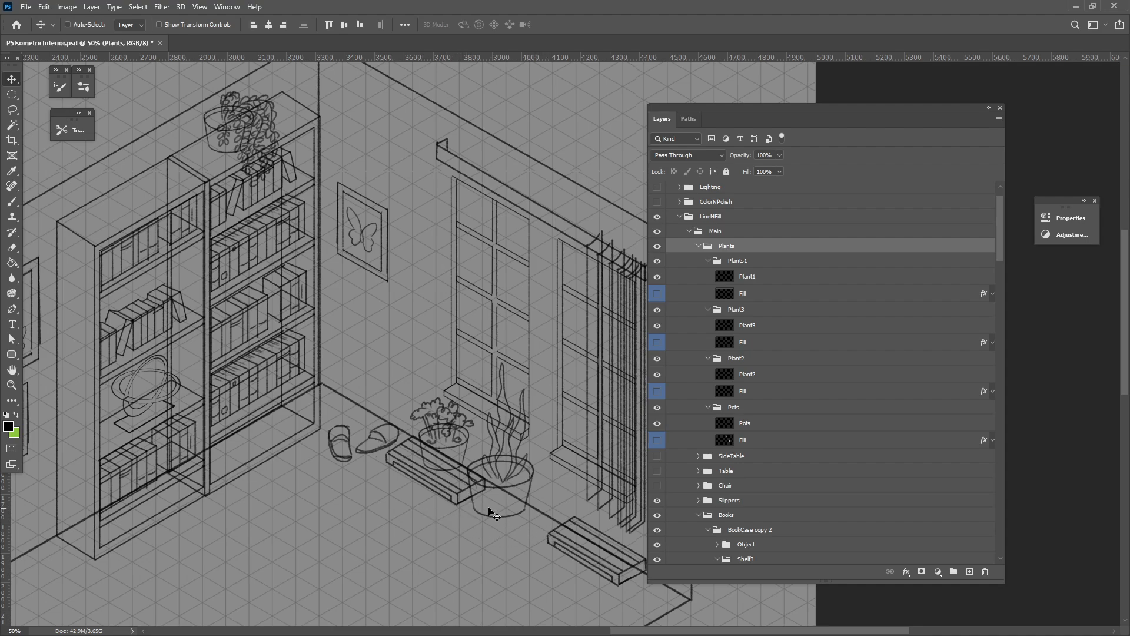
{"action": "key", "text": "ctrl"}
{"action": "key", "text": "ctrl+minus"}
{"action": "key", "text": "ctrl+minus"}
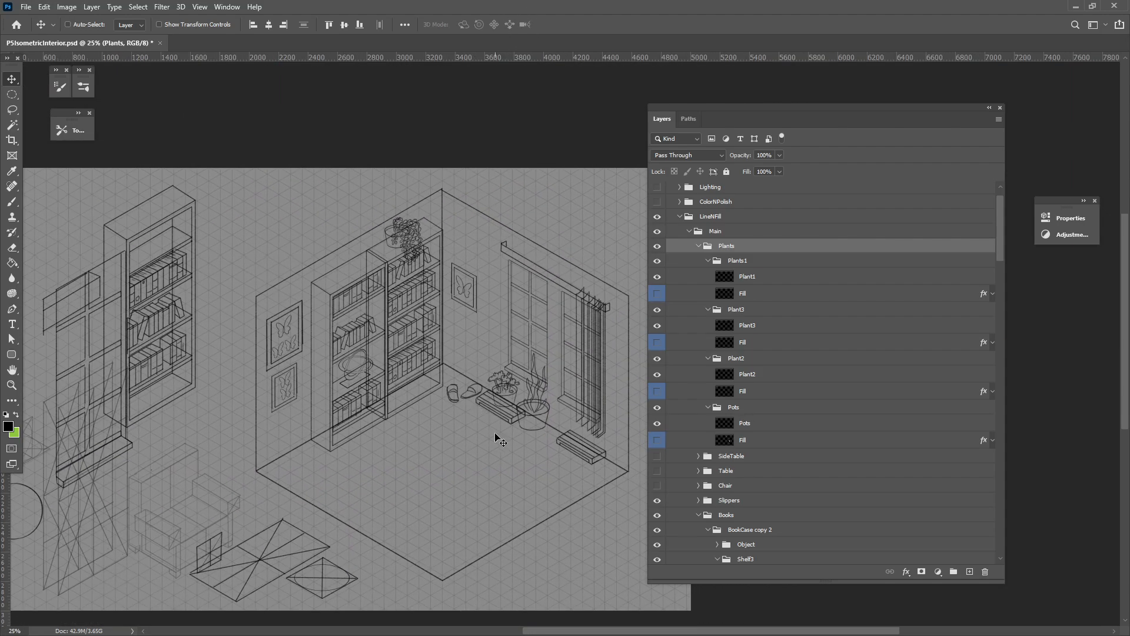